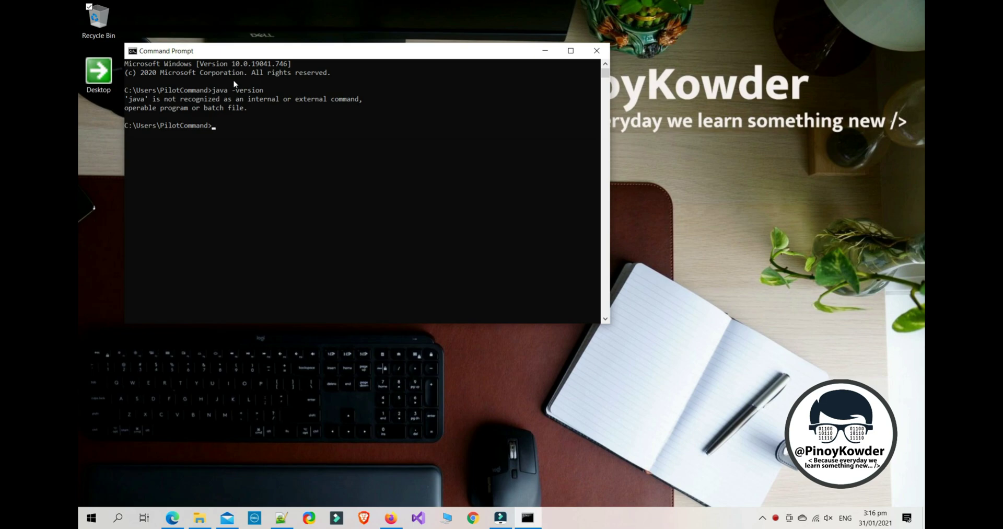
- Run javac -version at the command prompt to check whether the Java compiler is available
{"action": "left_click_drag", "start_coordinate": [125, 99], "coordinate": [305, 106]}
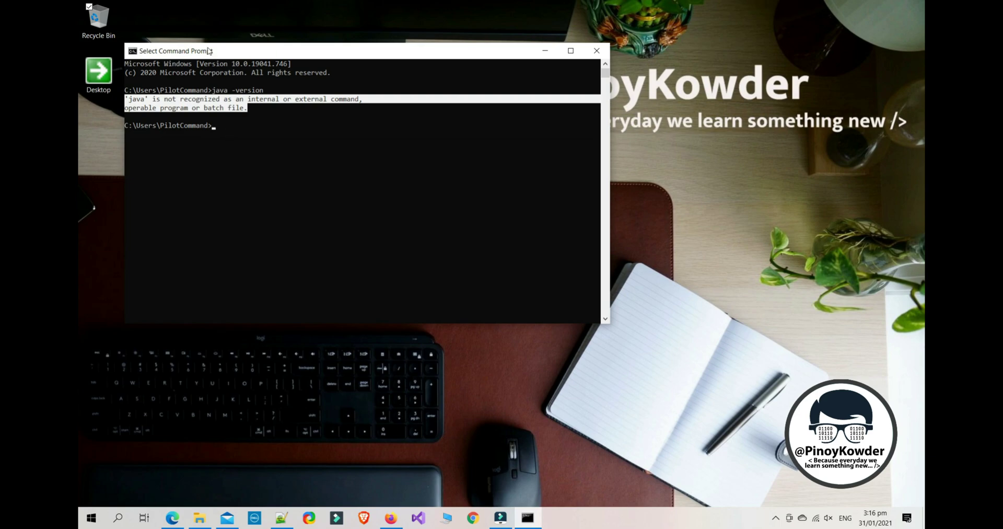
{"action": "left_click_drag", "start_coordinate": [210, 51], "coordinate": [251, 85]}
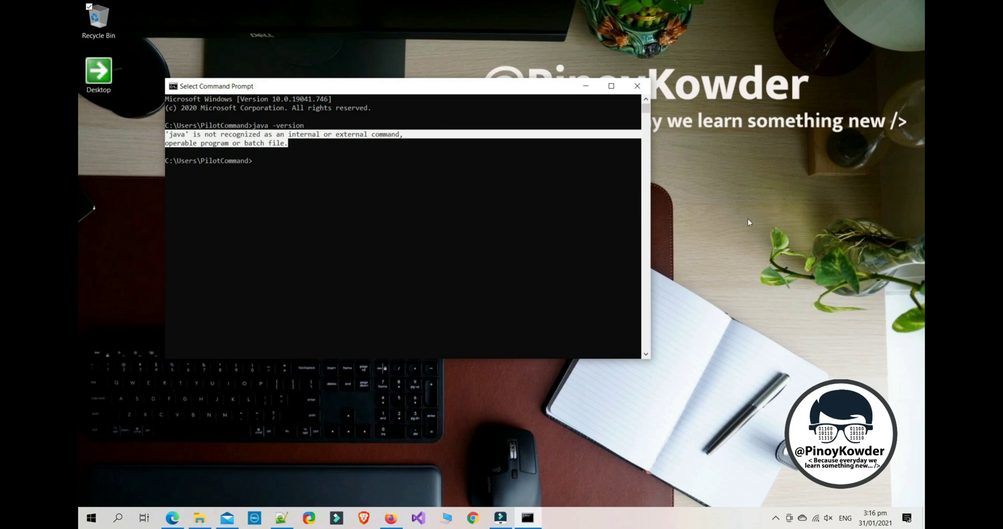
{"action": "left_click", "coordinate": [406, 160]}
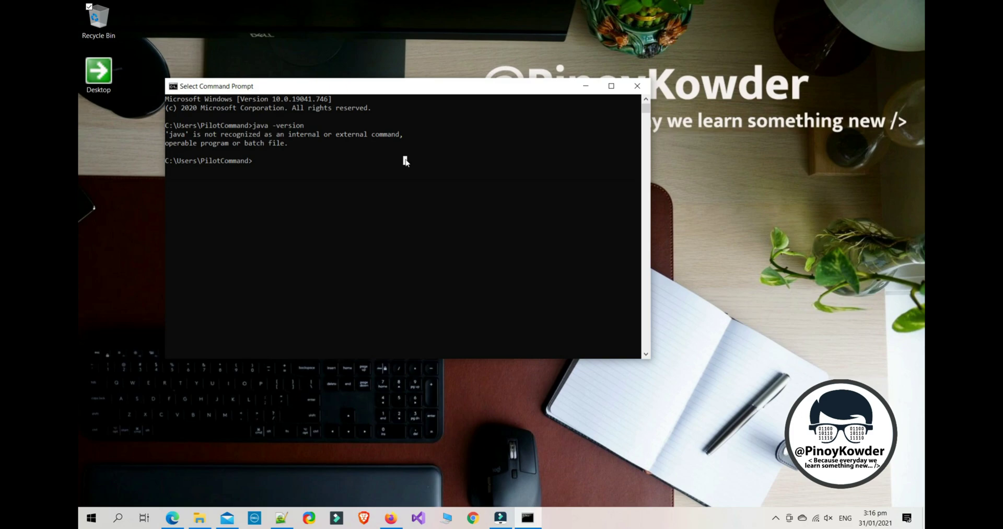
{"action": "type", "text": "javac -version"}
{"action": "key", "text": "Return"}
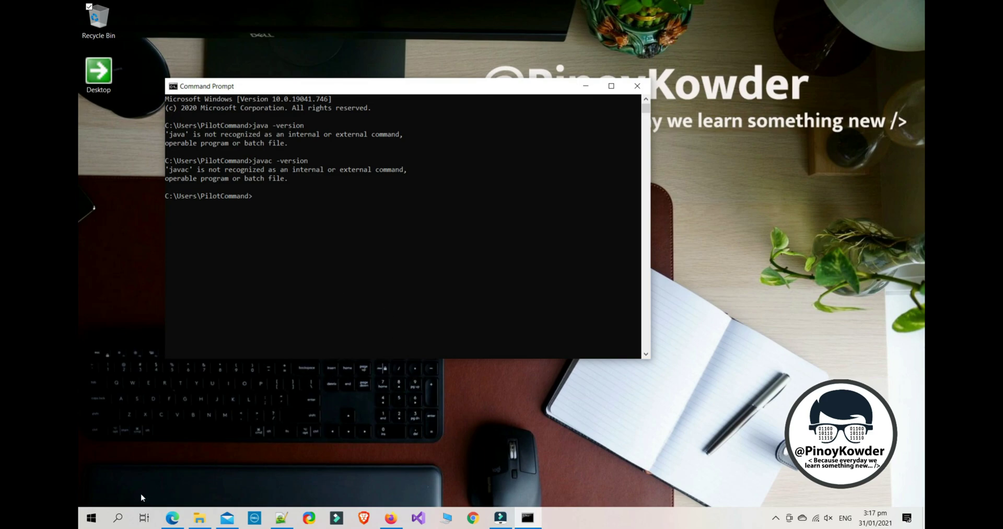
- Open the Windows Control Panel, maximize its window and go to Programs and Features
{"action": "left_click", "coordinate": [119, 517]}
{"action": "type", "text": "control"}
{"action": "key", "text": "Return"}
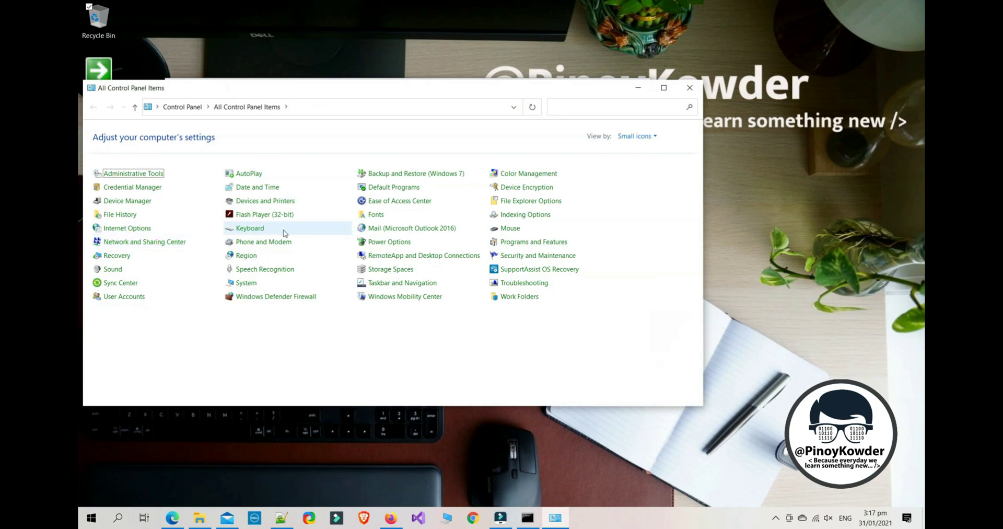
{"action": "left_click", "coordinate": [373, 299]}
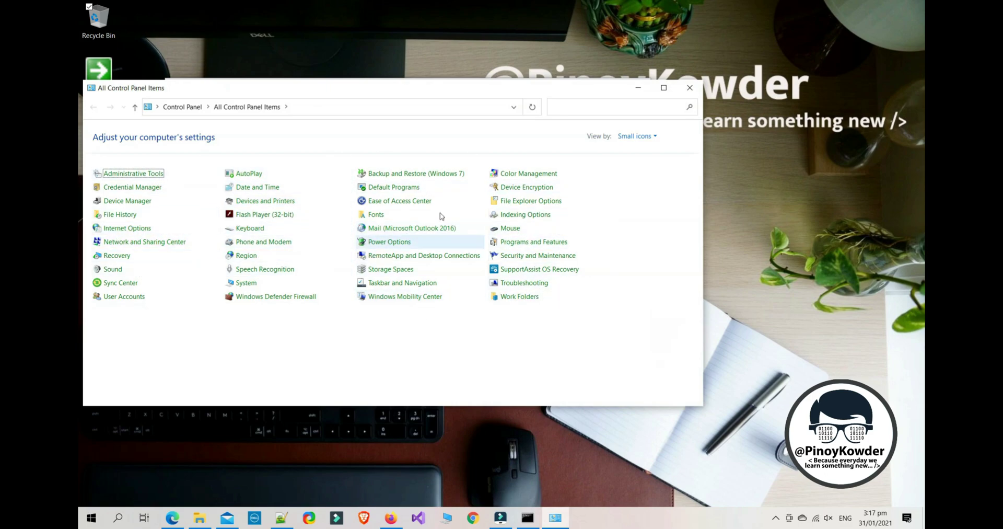
{"action": "left_click_drag", "start_coordinate": [433, 95], "coordinate": [628, 73]}
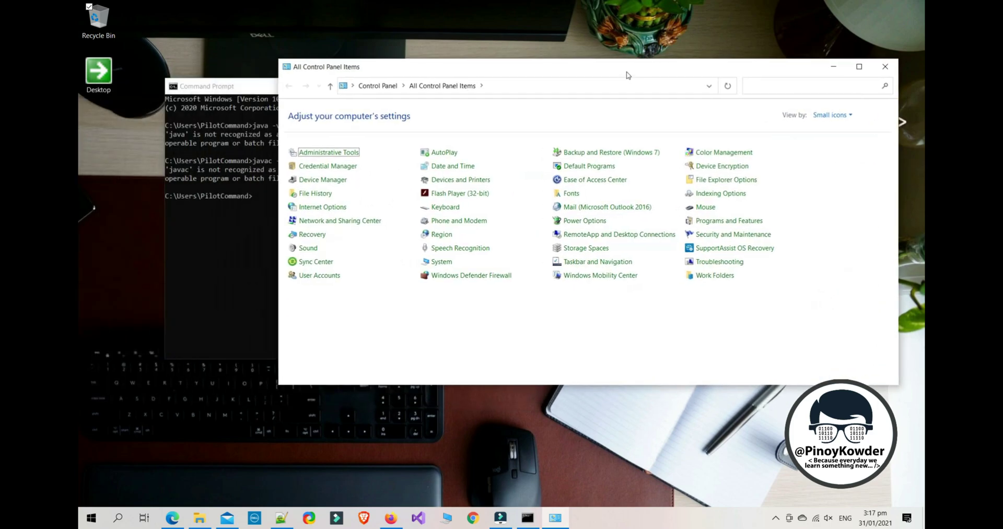
{"action": "double_click", "coordinate": [469, 67]}
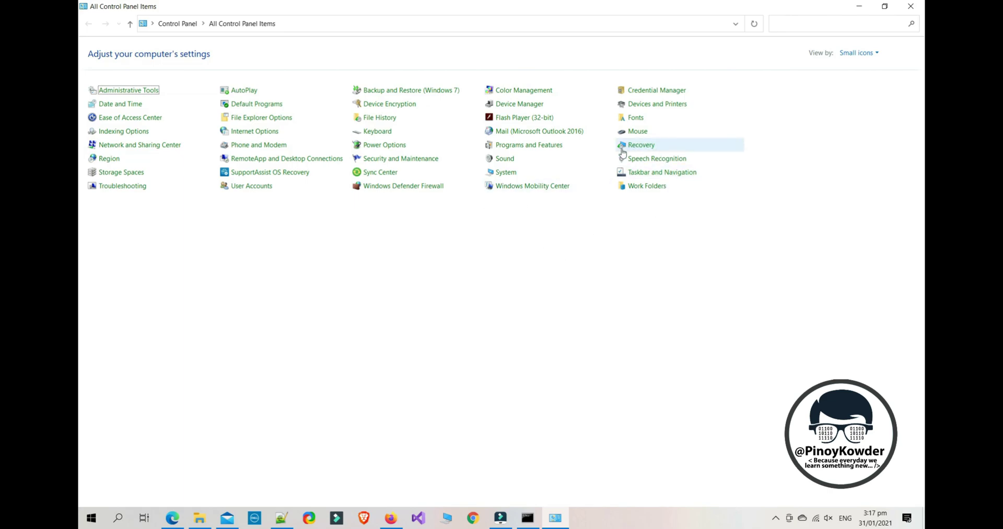
{"action": "left_click", "coordinate": [543, 146]}
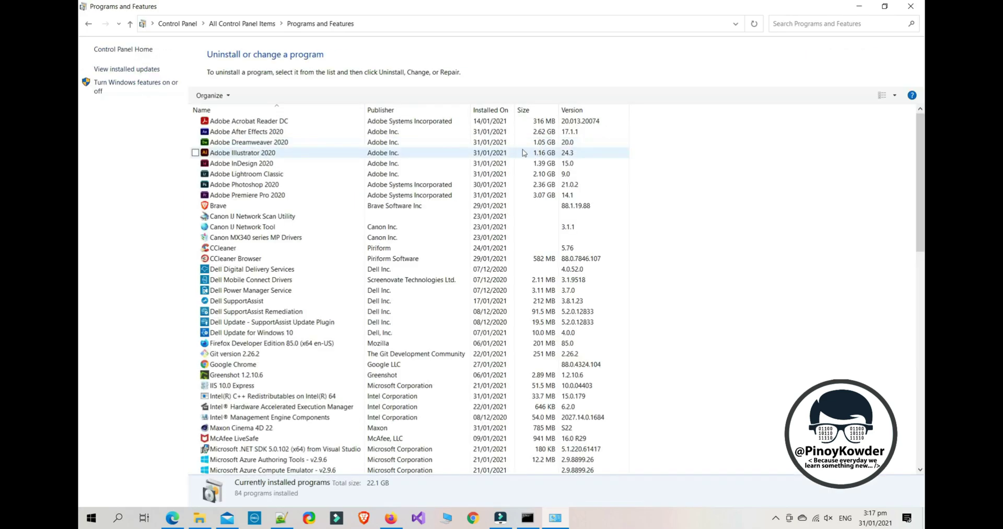
- Look through the installed programs for any Java entry, and close the Programs and Features and Command Prompt windows
{"action": "left_click", "coordinate": [301, 178]}
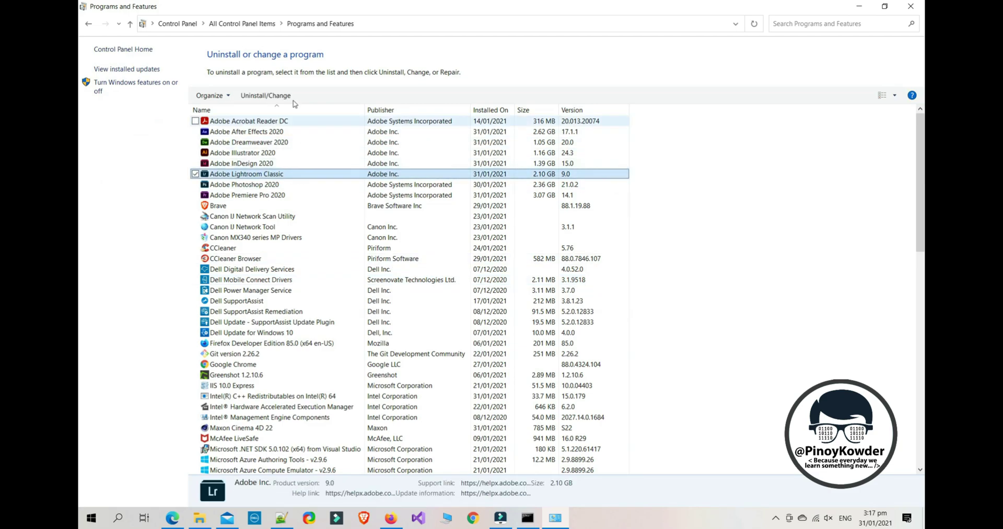
{"action": "scroll", "coordinate": [251, 339], "scroll_direction": "down", "scroll_amount": 7}
{"action": "scroll", "coordinate": [251, 344], "scroll_direction": "down", "scroll_amount": 10}
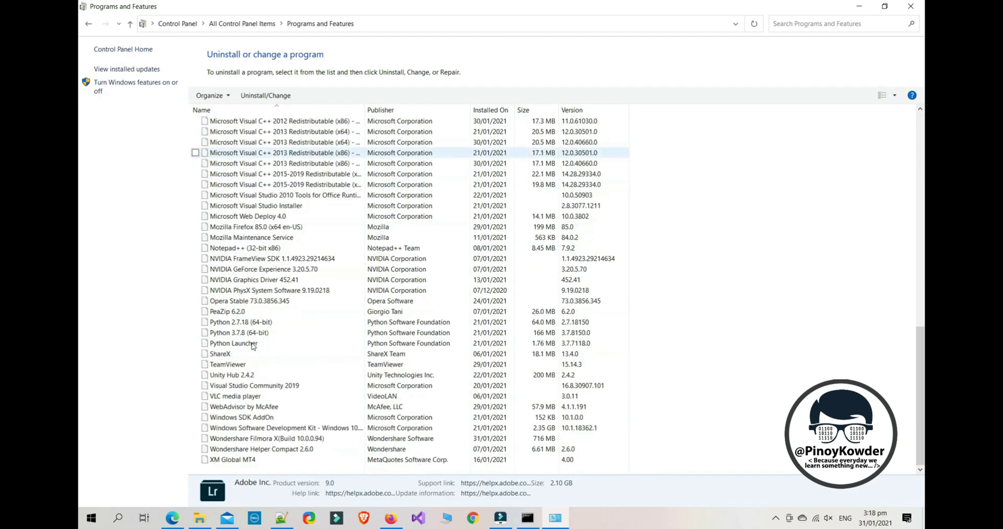
{"action": "scroll", "coordinate": [247, 282], "scroll_direction": "up", "scroll_amount": 3}
{"action": "scroll", "coordinate": [247, 282], "scroll_direction": "up", "scroll_amount": 7}
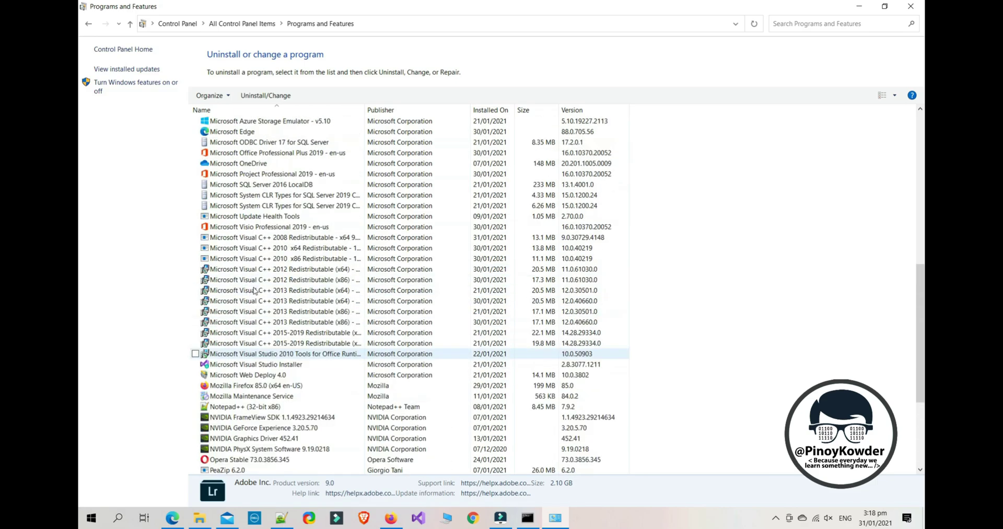
{"action": "scroll", "coordinate": [254, 290], "scroll_direction": "down", "scroll_amount": 10}
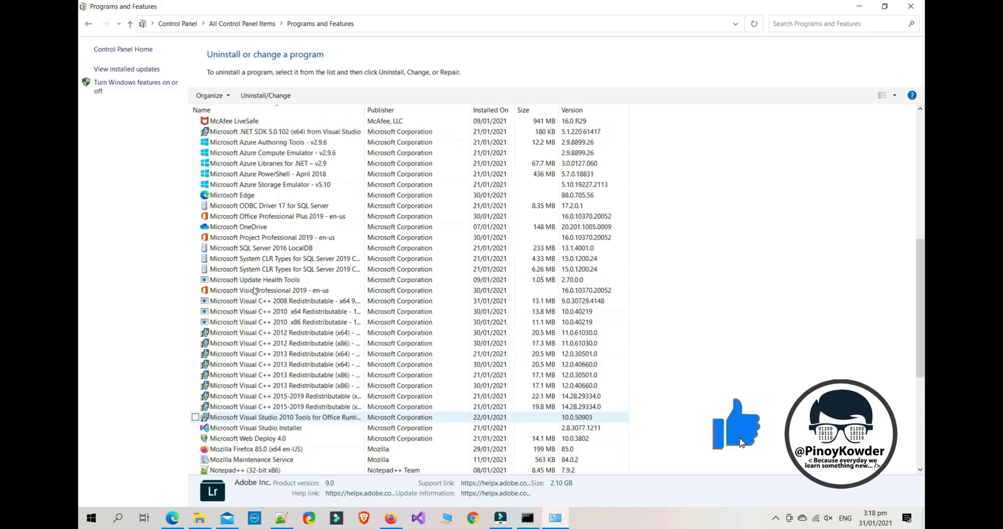
{"action": "scroll", "coordinate": [255, 290], "scroll_direction": "up", "scroll_amount": 20}
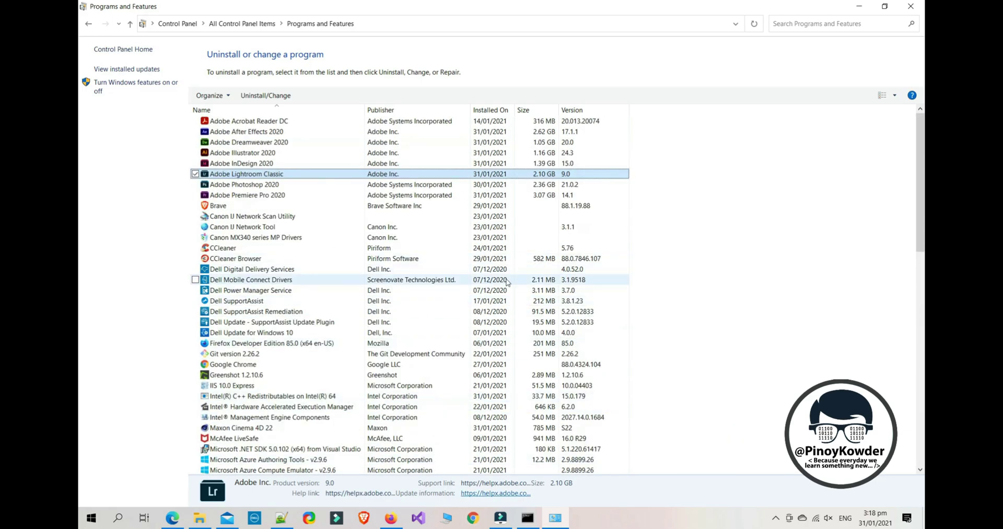
{"action": "left_click", "coordinate": [778, 210]}
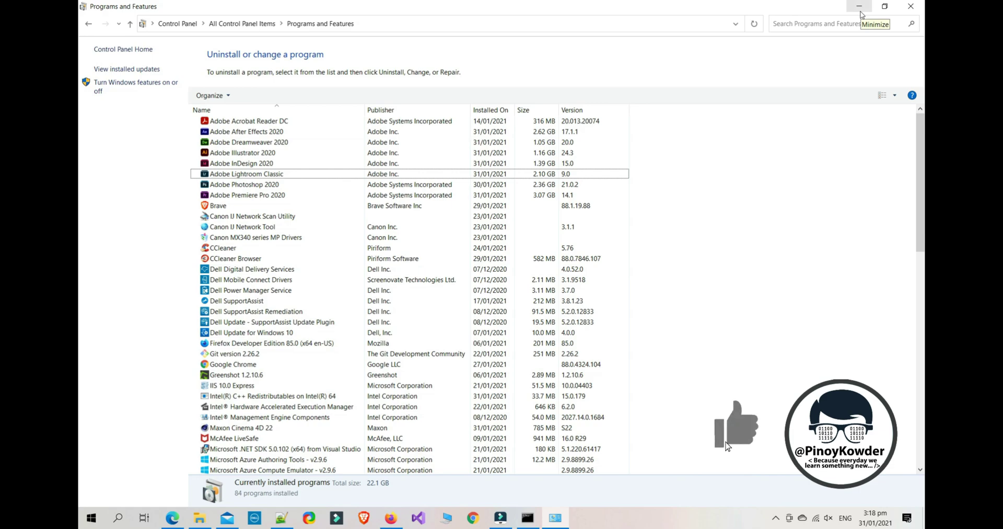
{"action": "left_click", "coordinate": [905, 9]}
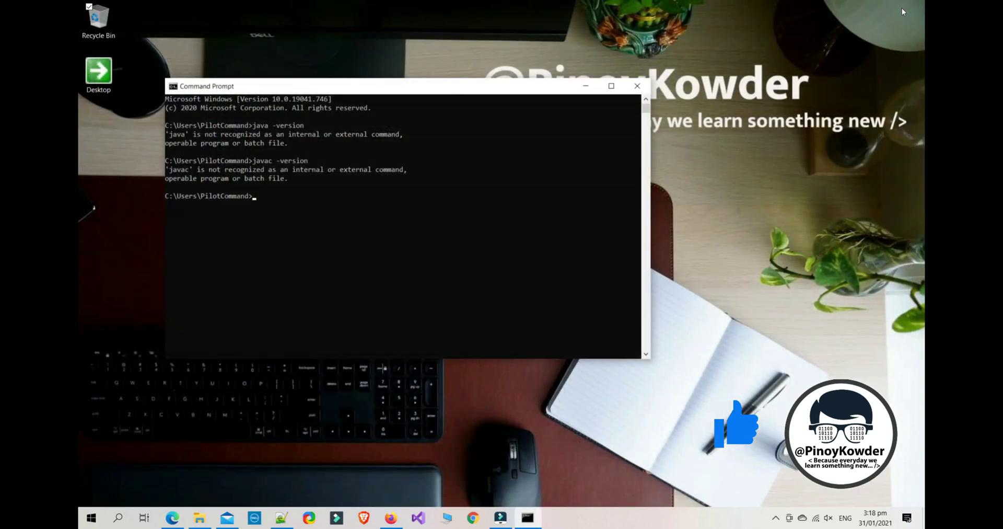
{"action": "left_click", "coordinate": [634, 95]}
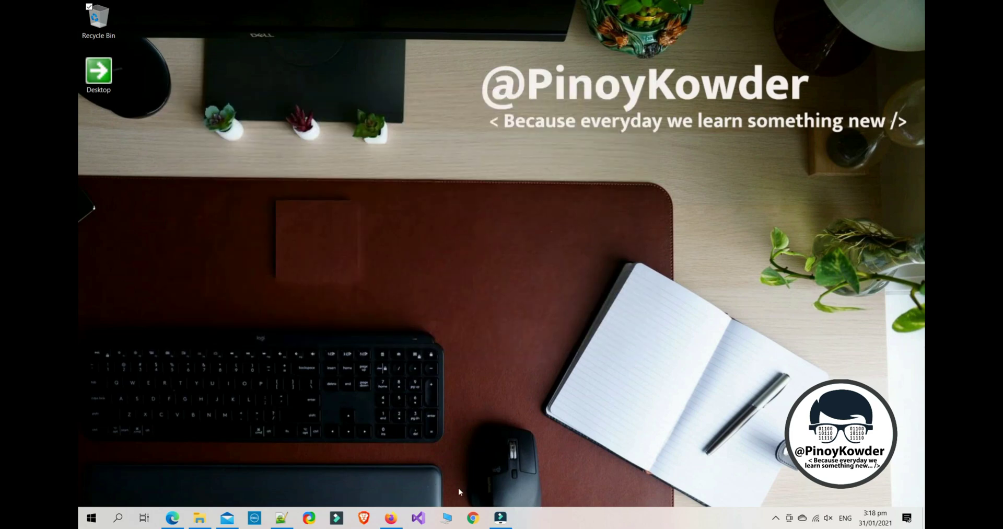
- Open a private window in the Brave browser and go to google.com
{"action": "right_click", "coordinate": [364, 517]}
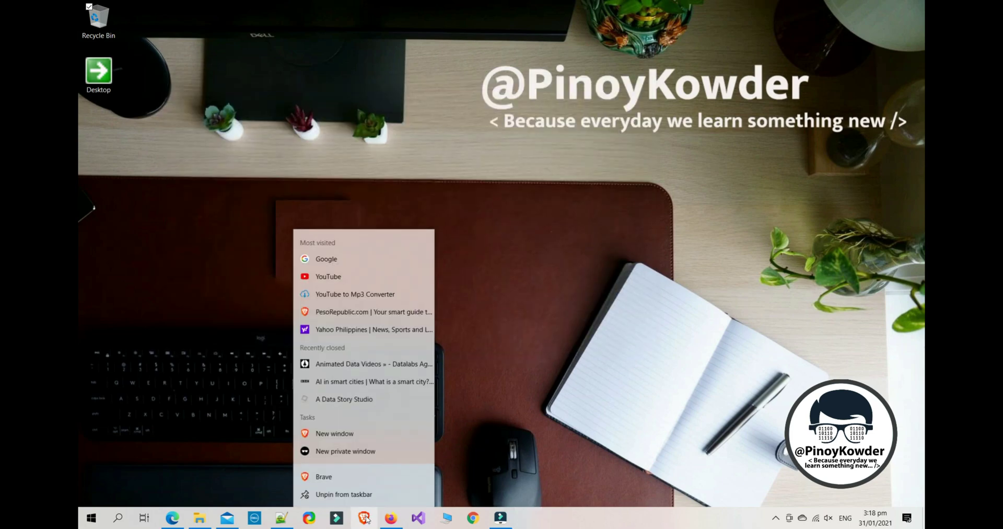
{"action": "left_click", "coordinate": [365, 451]}
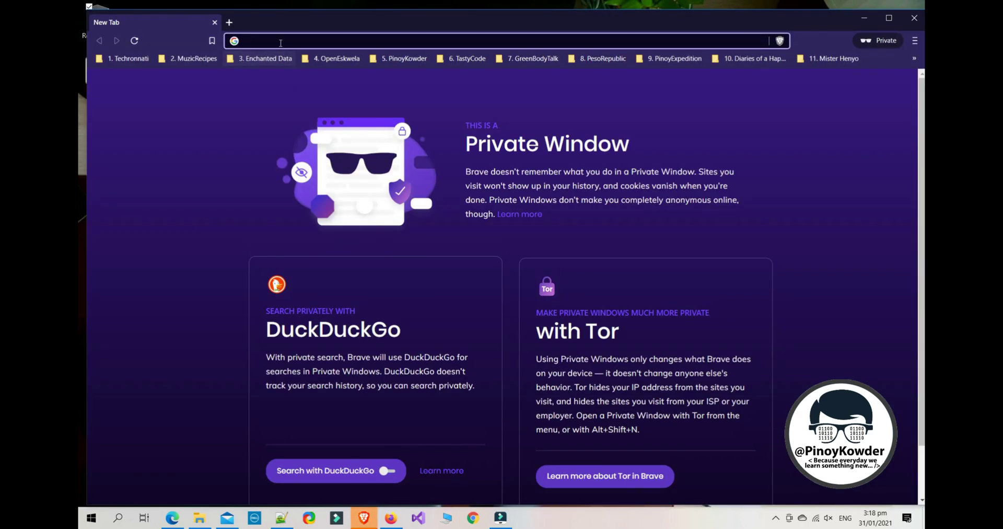
{"action": "type", "text": "google.com"}
{"action": "key", "text": "Return"}
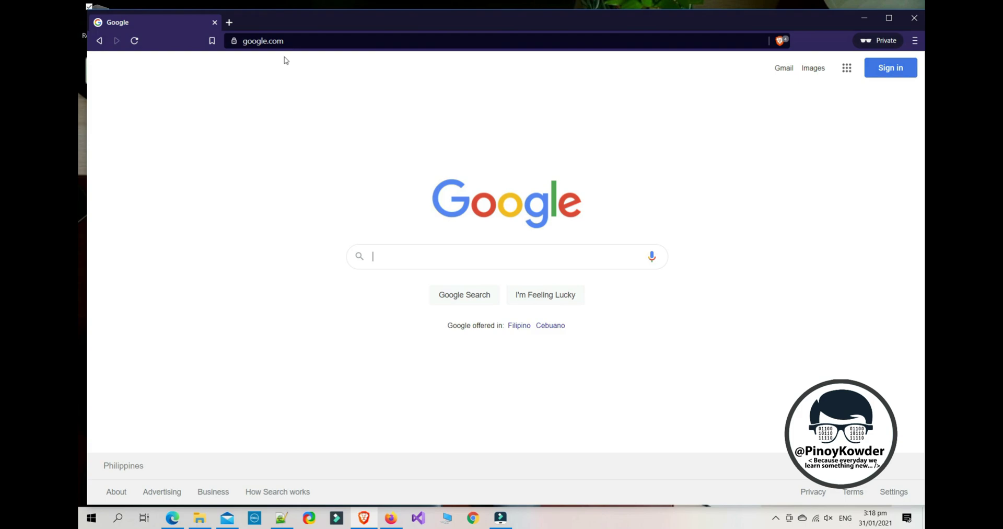
- Search Google for "java jdk download"
{"action": "type", "text": "java j"}
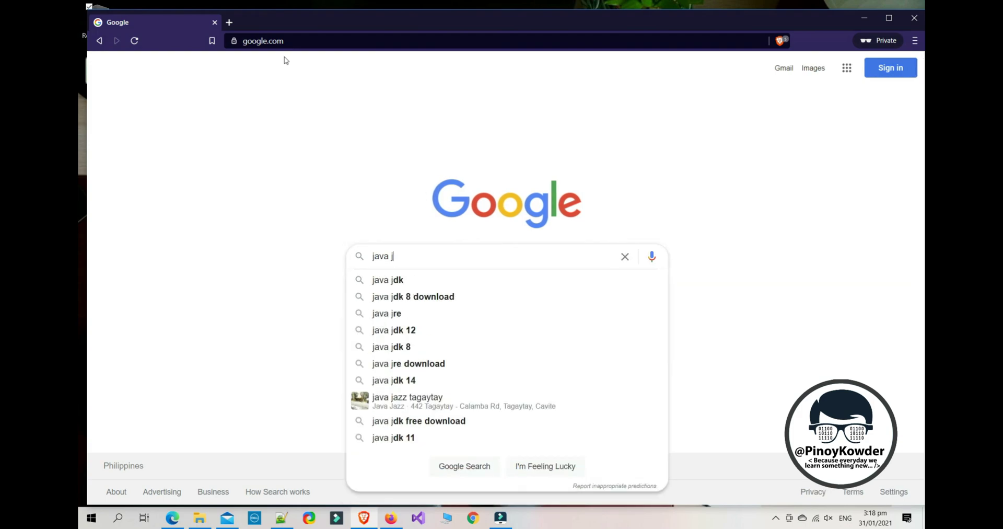
{"action": "type", "text": "dk download"}
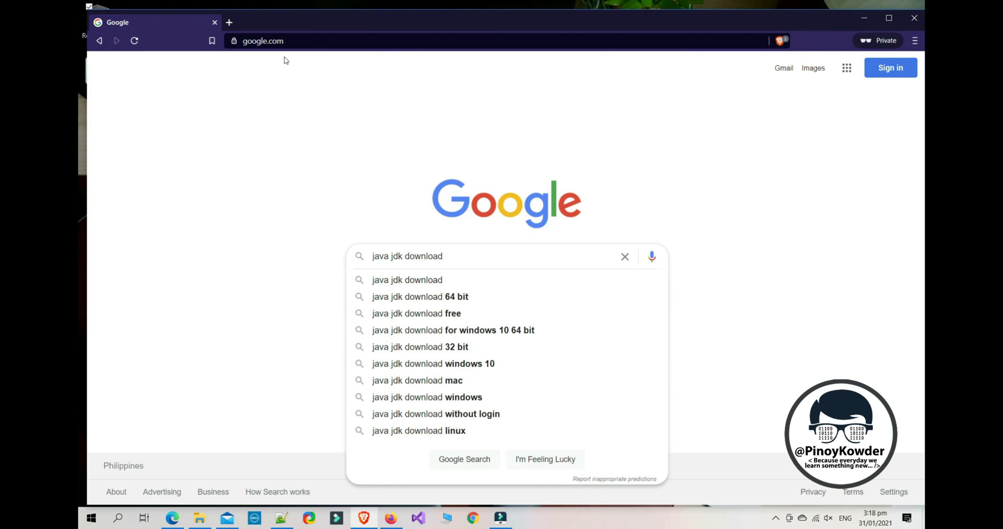
{"action": "left_click", "coordinate": [495, 279]}
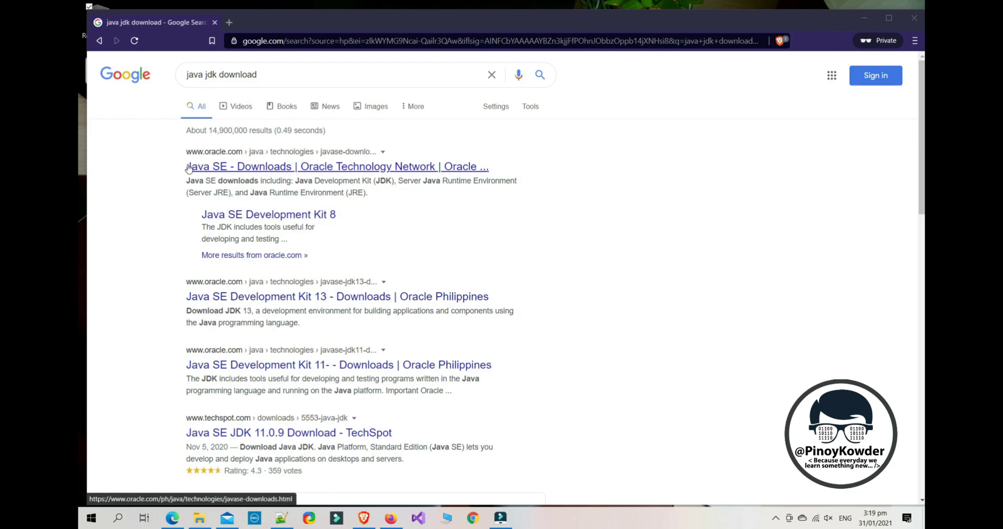
- Open Oracle's "Java SE - Downloads" search result in a new tab and switch to that tab
{"action": "left_click_drag", "start_coordinate": [178, 152], "coordinate": [246, 151]}
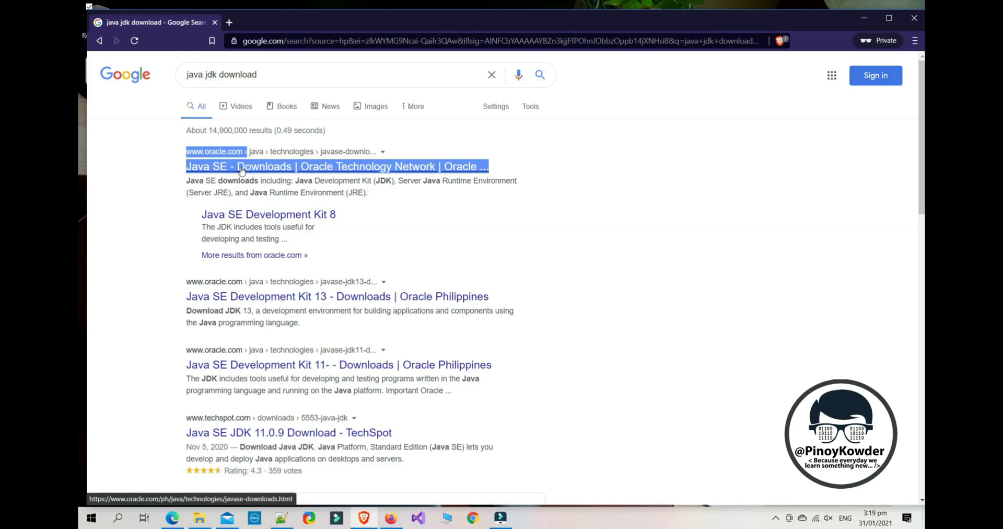
{"action": "right_click", "coordinate": [241, 170]}
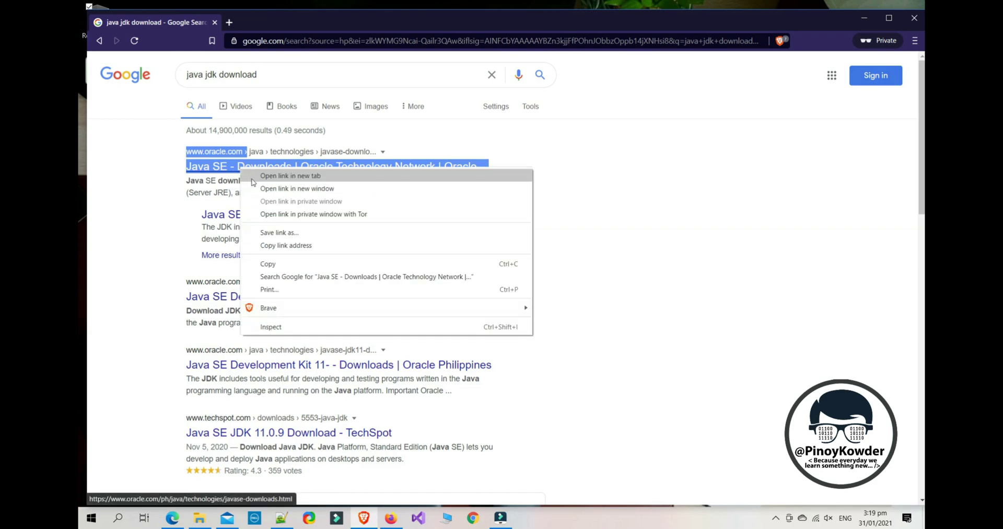
{"action": "left_click", "coordinate": [253, 177]}
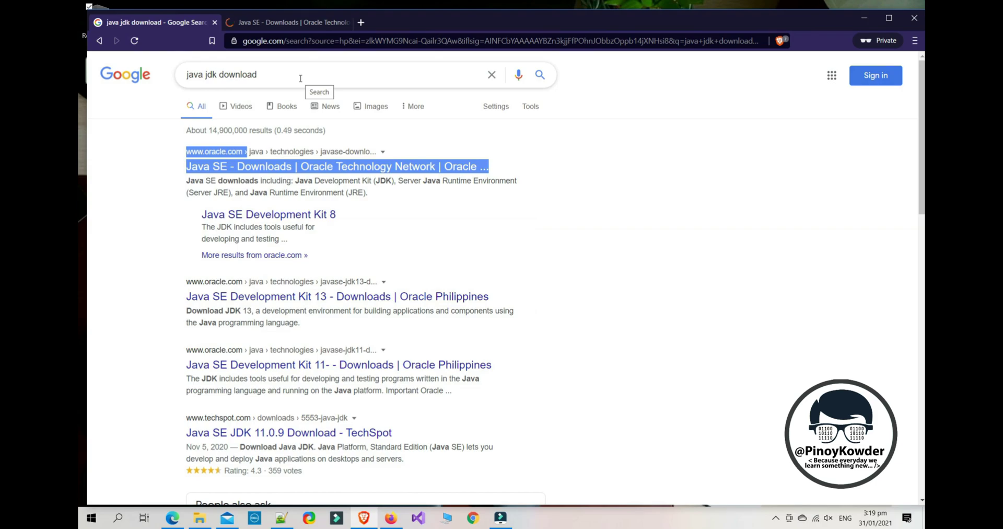
{"action": "left_click", "coordinate": [284, 22]}
- Examine the Java SE 15, Java SE 11 (LTS) and Java SE 8 releases offered on the Java SE Downloads page
{"action": "scroll", "coordinate": [442, 225], "scroll_direction": "down", "scroll_amount": 1}
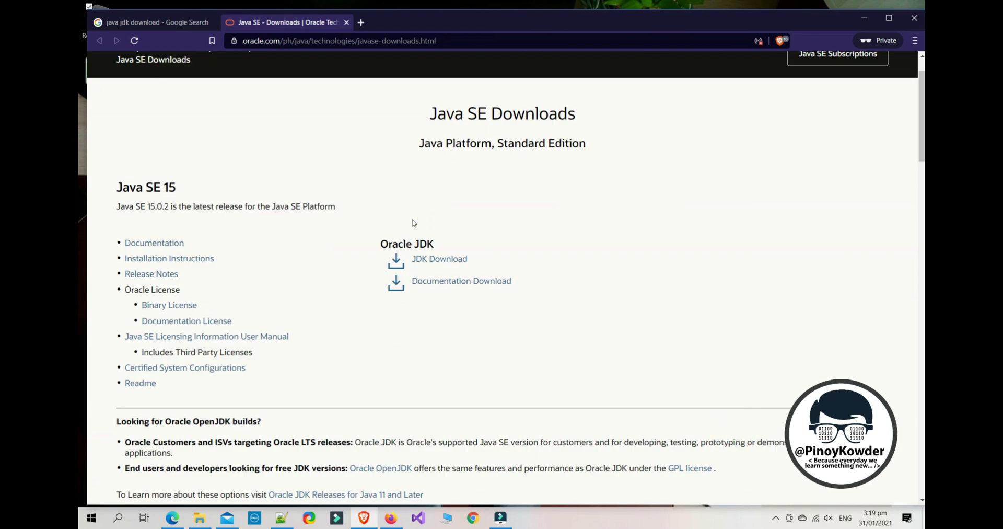
{"action": "left_click_drag", "start_coordinate": [115, 188], "coordinate": [197, 190]}
{"action": "left_click", "coordinate": [210, 215]}
{"action": "scroll", "coordinate": [255, 231], "scroll_direction": "down", "scroll_amount": 2}
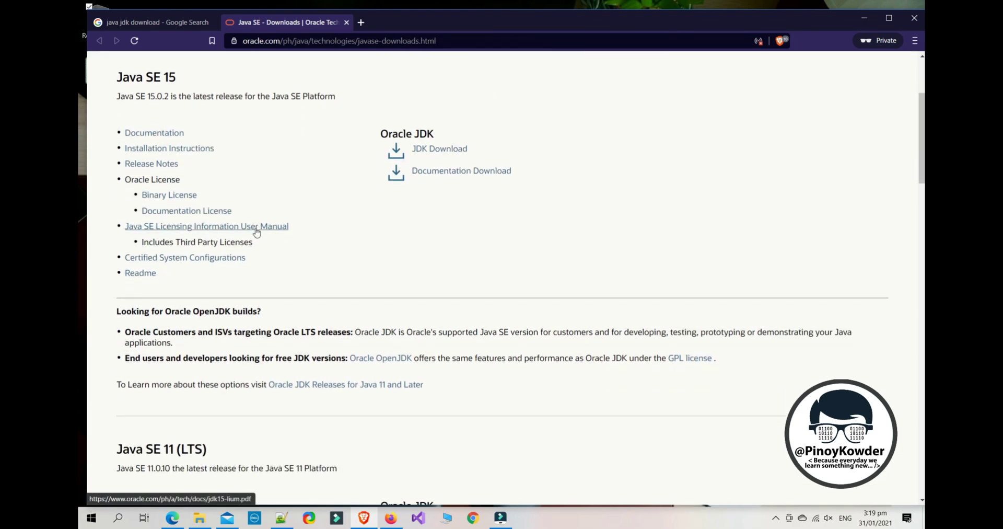
{"action": "scroll", "coordinate": [256, 232], "scroll_direction": "down", "scroll_amount": 4}
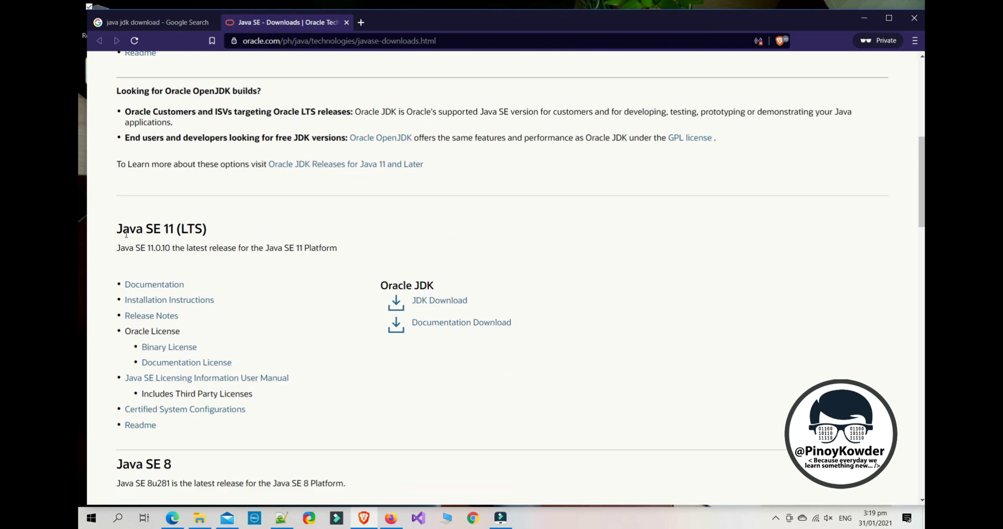
{"action": "left_click_drag", "start_coordinate": [116, 233], "coordinate": [220, 234]}
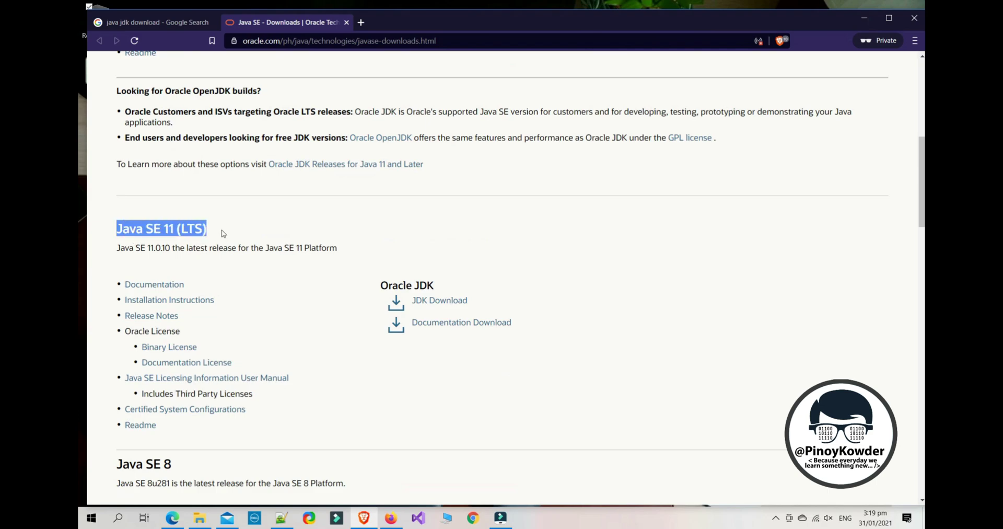
{"action": "double_click", "coordinate": [191, 230]}
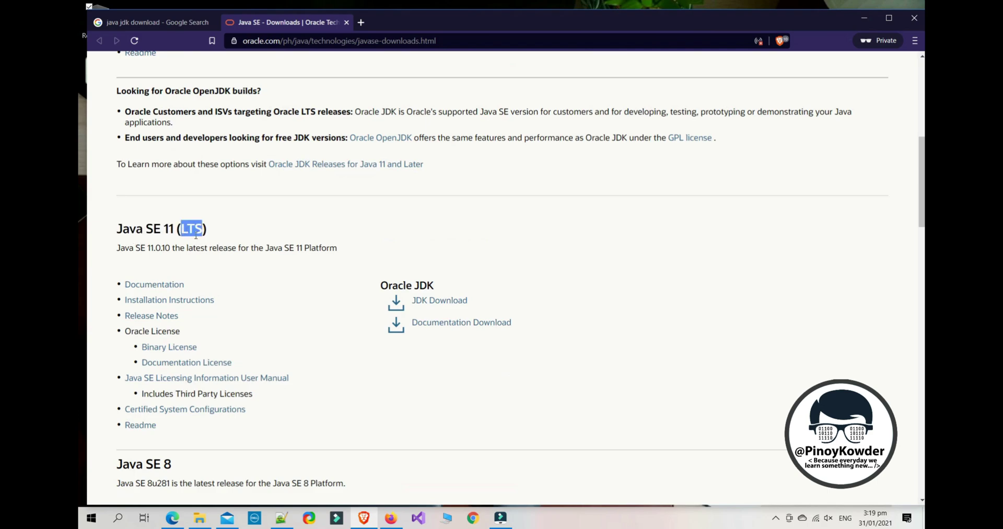
{"action": "scroll", "coordinate": [214, 245], "scroll_direction": "down", "scroll_amount": 4}
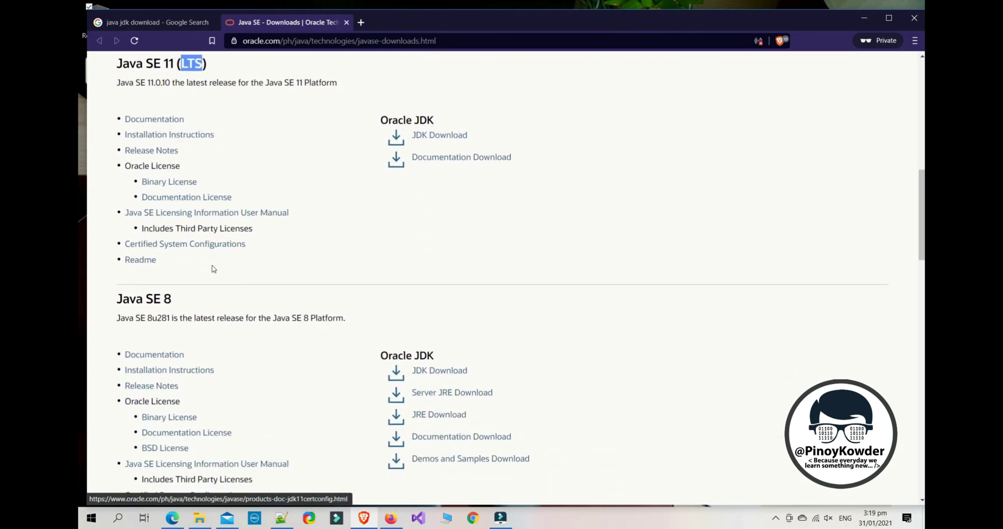
{"action": "left_click_drag", "start_coordinate": [118, 244], "coordinate": [175, 244]}
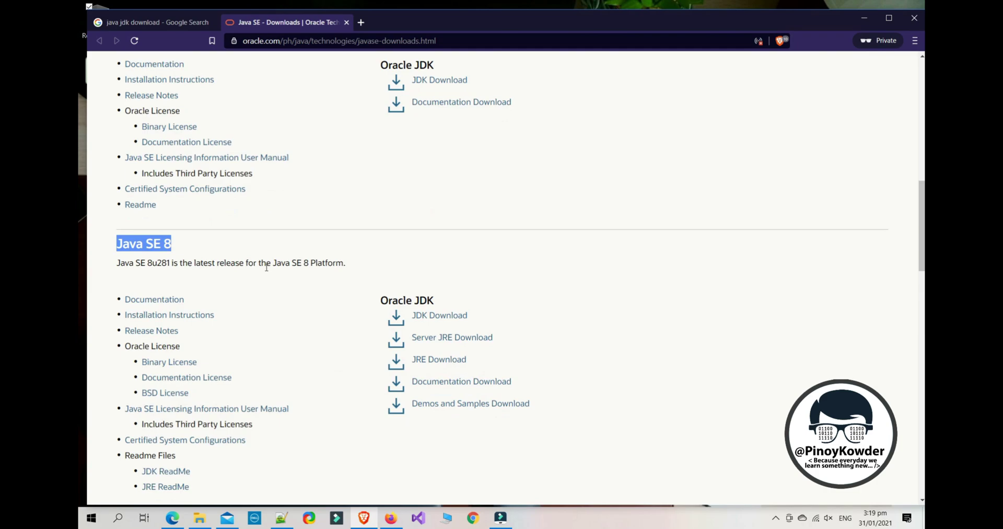
{"action": "scroll", "coordinate": [266, 267], "scroll_direction": "up", "scroll_amount": 2}
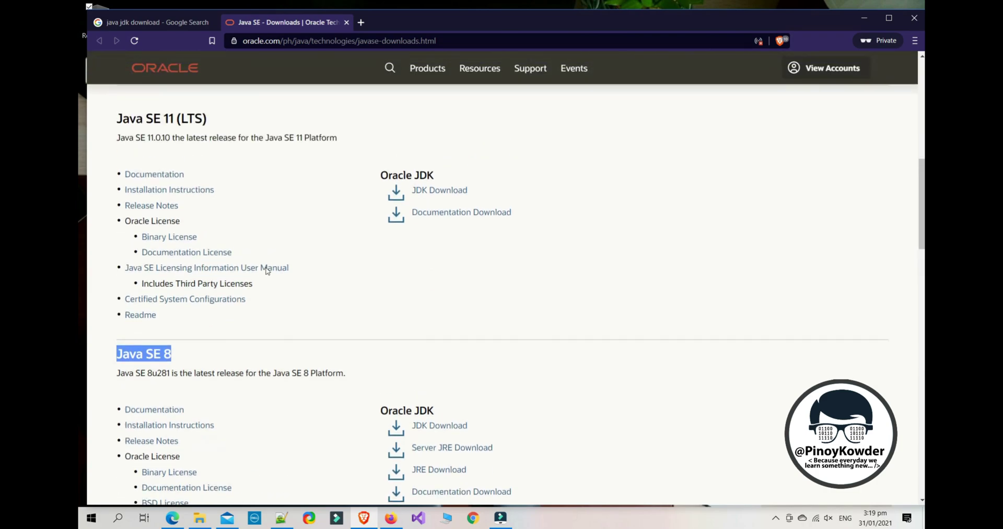
{"action": "scroll", "coordinate": [266, 269], "scroll_direction": "up", "scroll_amount": 3}
{"action": "scroll", "coordinate": [268, 269], "scroll_direction": "up", "scroll_amount": 7}
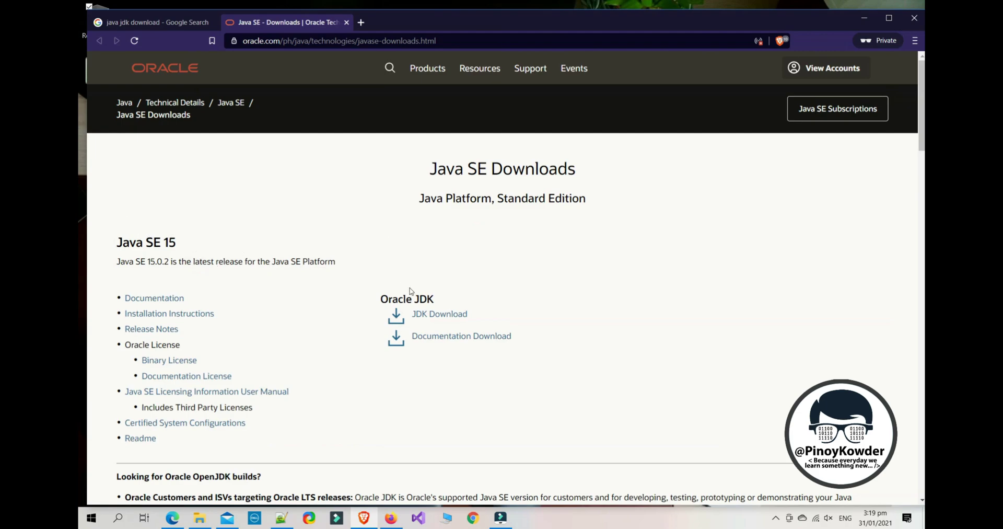
- Open the Java SE 15 JDK download page and locate the Windows x64 Installer among the Java SE Development Kit 15.0.2 files
{"action": "left_click", "coordinate": [451, 317]}
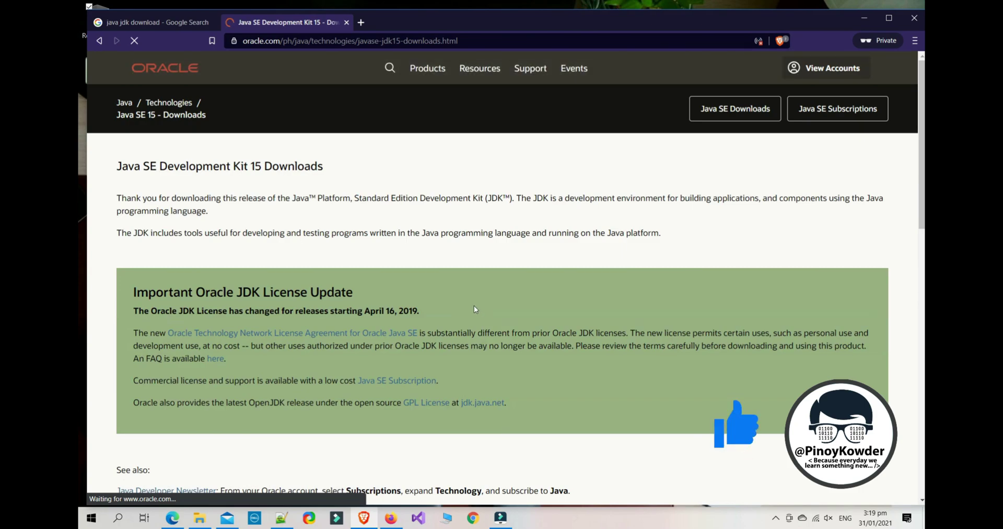
{"action": "scroll", "coordinate": [475, 309], "scroll_direction": "down", "scroll_amount": 3}
{"action": "scroll", "coordinate": [475, 308], "scroll_direction": "down", "scroll_amount": 3}
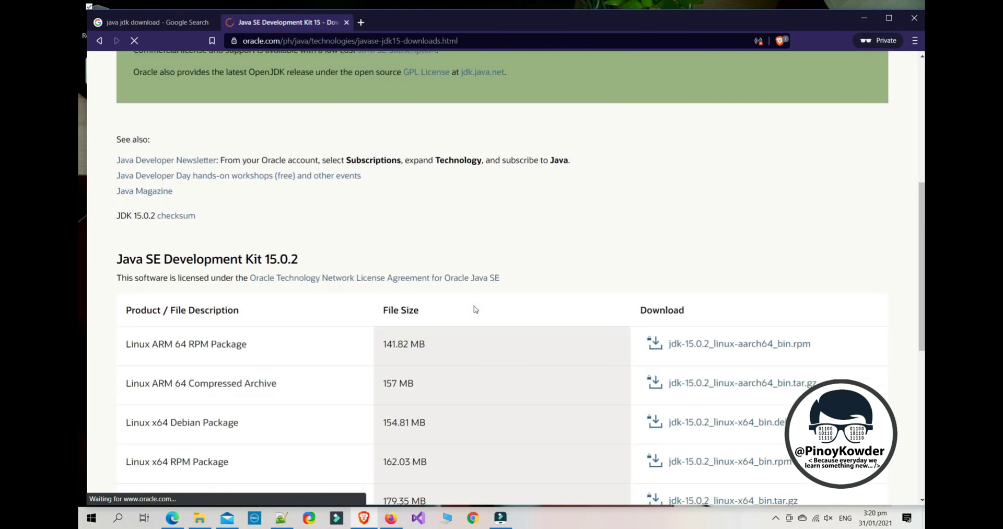
{"action": "left_click_drag", "start_coordinate": [298, 259], "coordinate": [267, 259]}
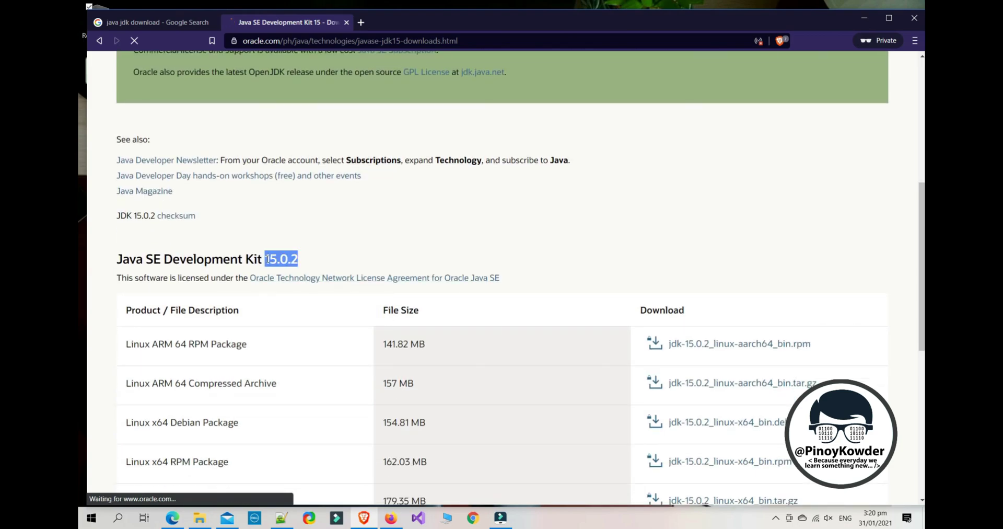
{"action": "scroll", "coordinate": [364, 294], "scroll_direction": "down", "scroll_amount": 2}
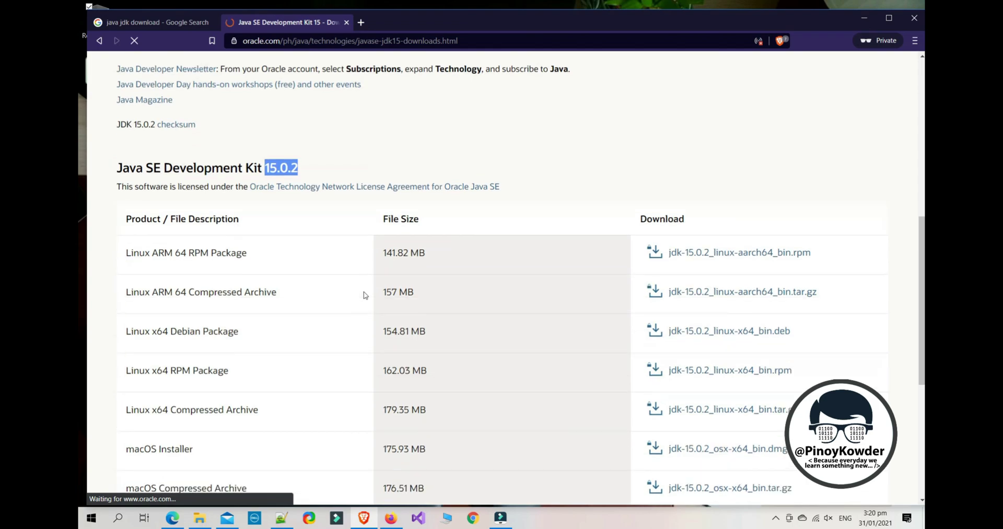
{"action": "scroll", "coordinate": [364, 295], "scroll_direction": "down", "scroll_amount": 3}
{"action": "scroll", "coordinate": [364, 294], "scroll_direction": "up", "scroll_amount": 1}
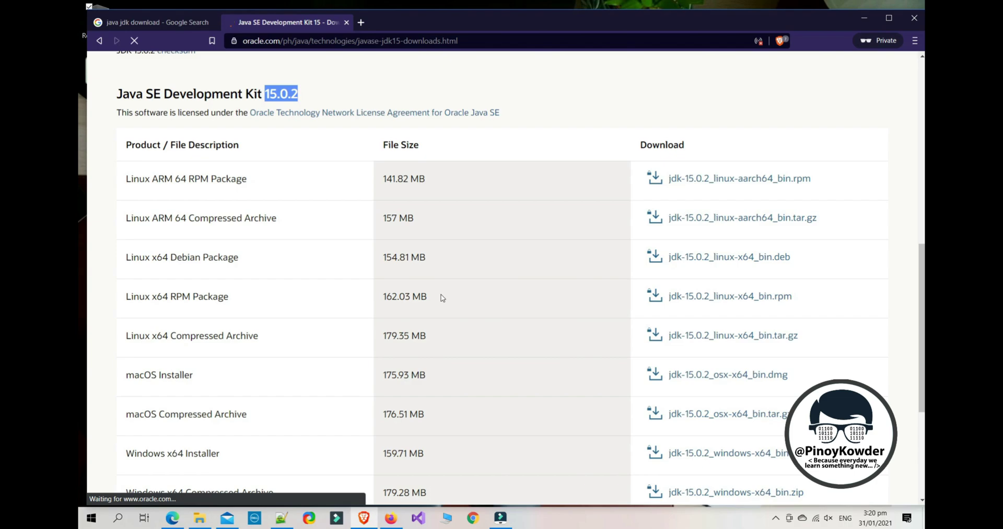
{"action": "left_click_drag", "start_coordinate": [220, 453], "coordinate": [125, 459]}
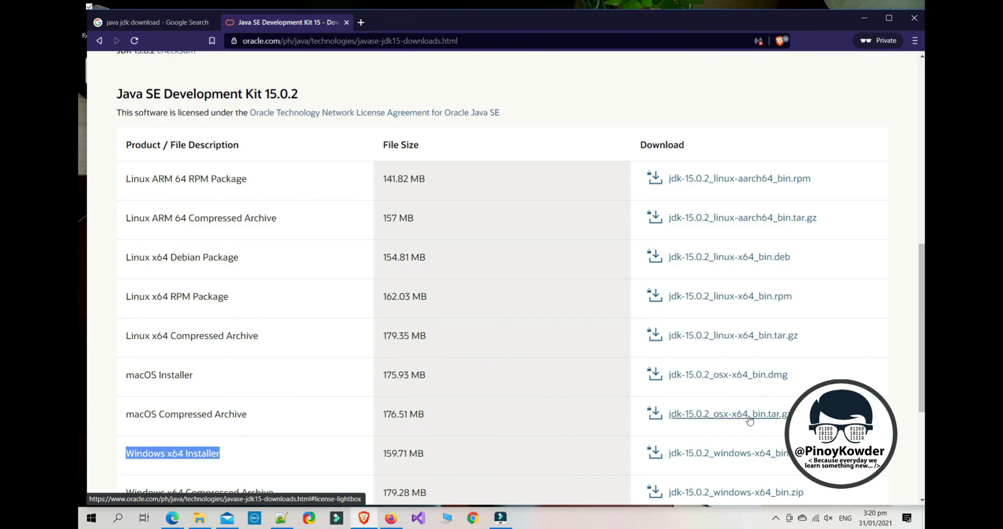
- Download jdk-15.0.2_windows-x64_bin.exe to the Downloads folder, accepting Oracle's license agreement, and close the license dialog
{"action": "scroll", "coordinate": [763, 452], "scroll_direction": "down", "scroll_amount": 1}
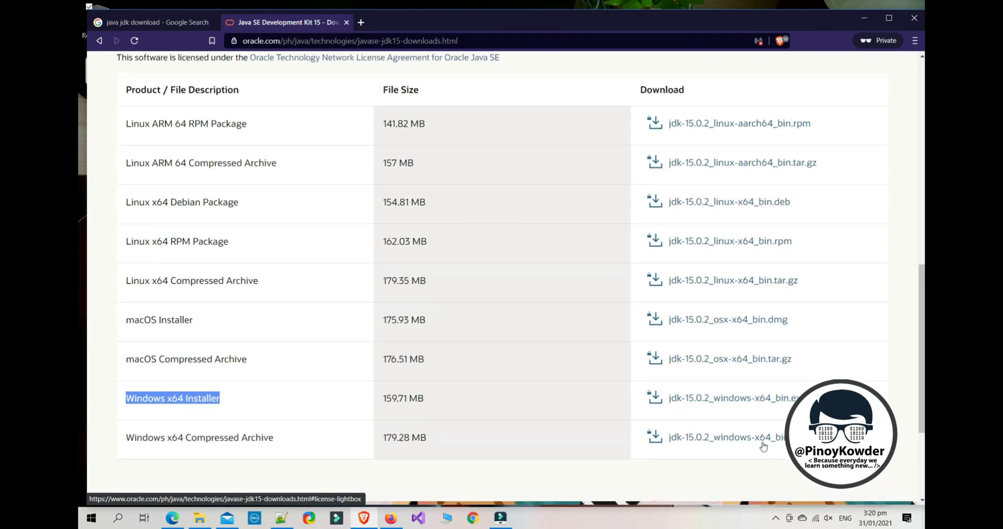
{"action": "left_click", "coordinate": [756, 400]}
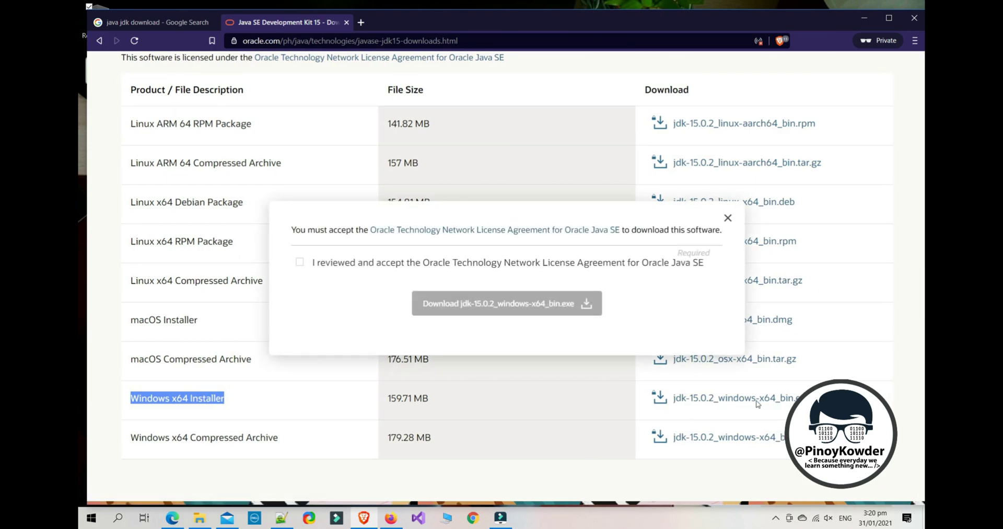
{"action": "left_click", "coordinate": [300, 262]}
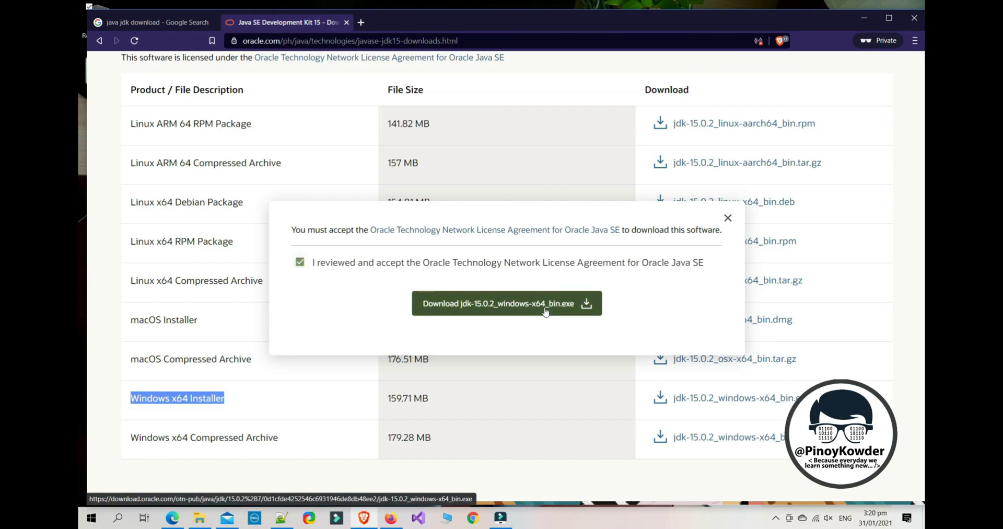
{"action": "left_click", "coordinate": [522, 313]}
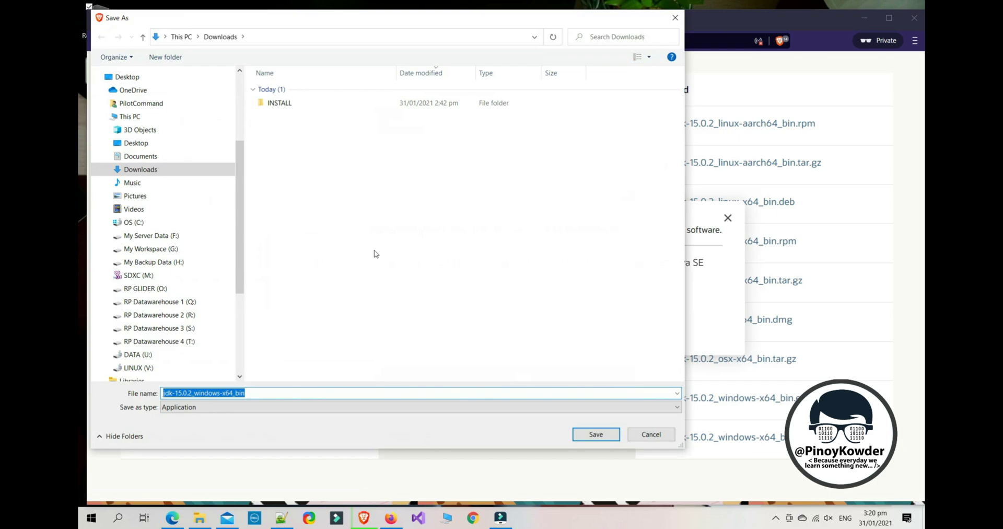
{"action": "left_click", "coordinate": [597, 434]}
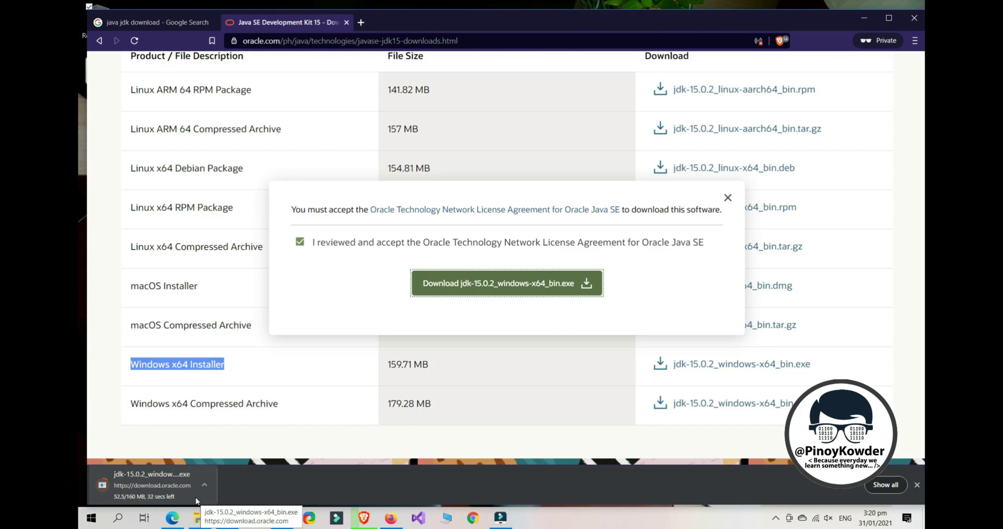
{"action": "left_click", "coordinate": [728, 197]}
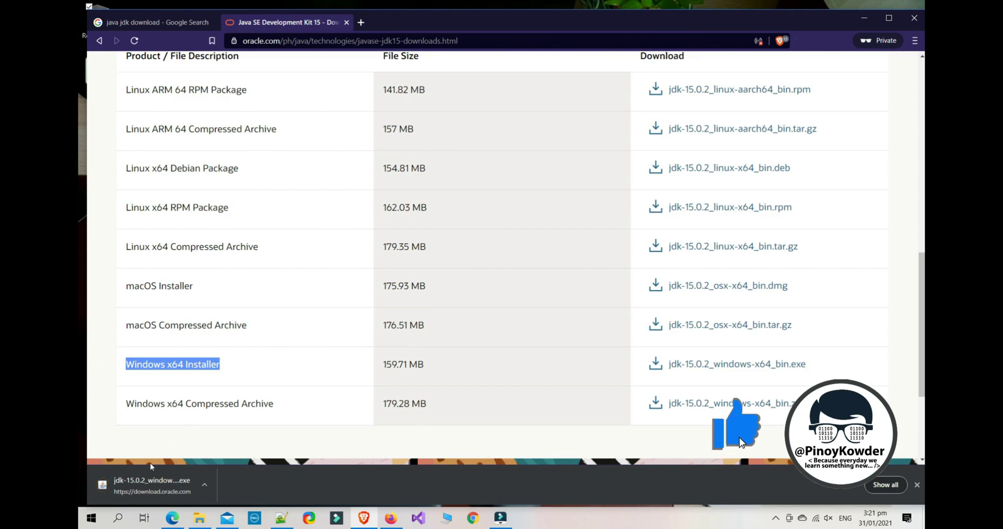
- Show the downloaded JDK installer in its folder and run it as administrator
{"action": "left_click", "coordinate": [204, 485]}
{"action": "left_click", "coordinate": [227, 448]}
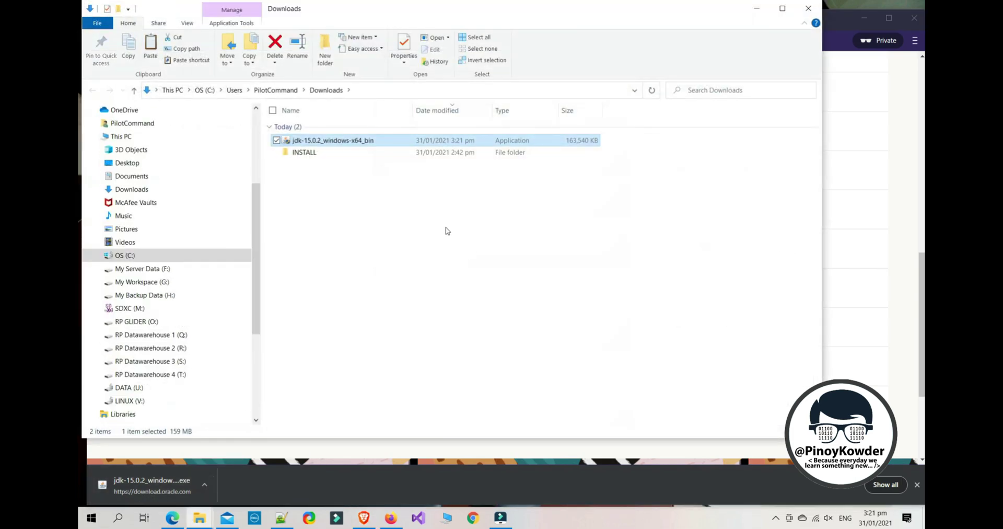
{"action": "right_click", "coordinate": [302, 140]}
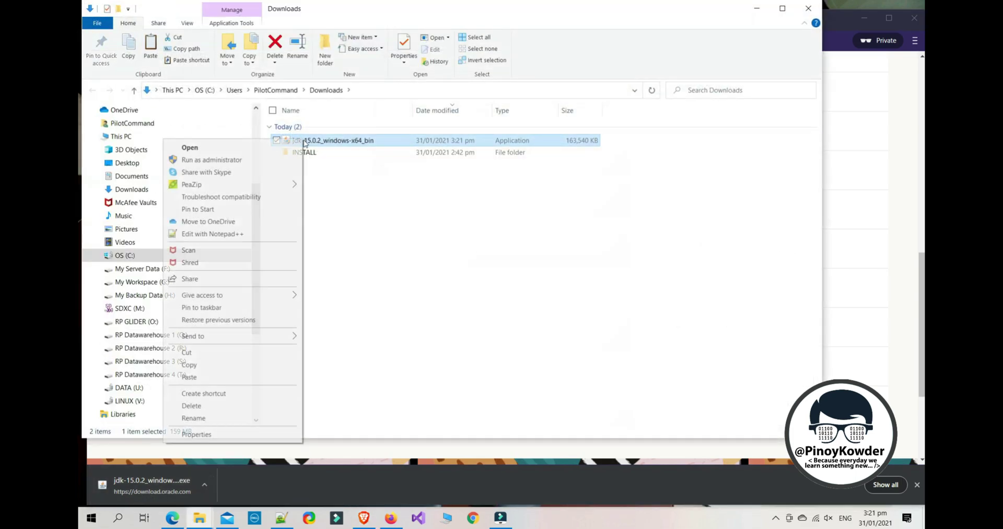
{"action": "left_click", "coordinate": [276, 161]}
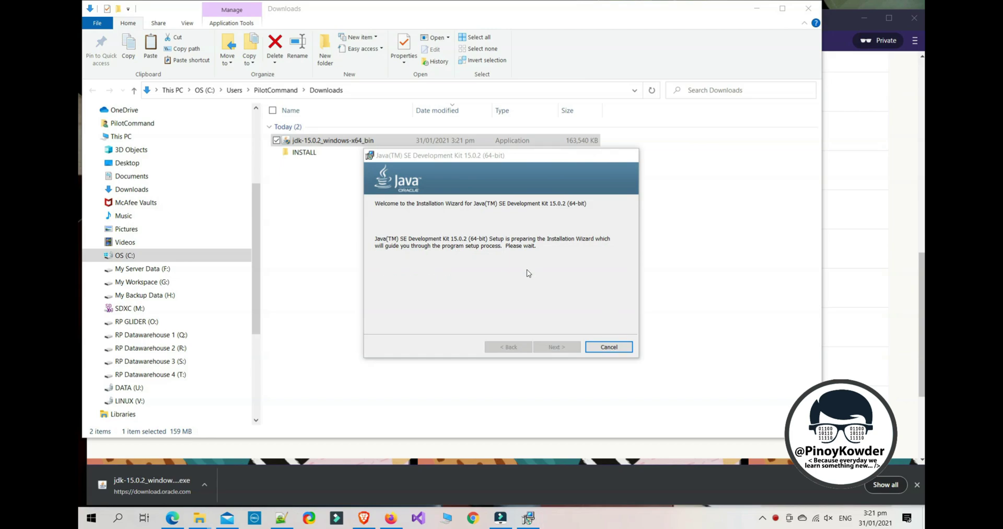
- Install Java SE Development Kit 15.0.2 into the default folder C:\Program Files\Java\jdk-15.0.2\, launch the Next Steps resources and close the wizard
{"action": "left_click", "coordinate": [556, 346]}
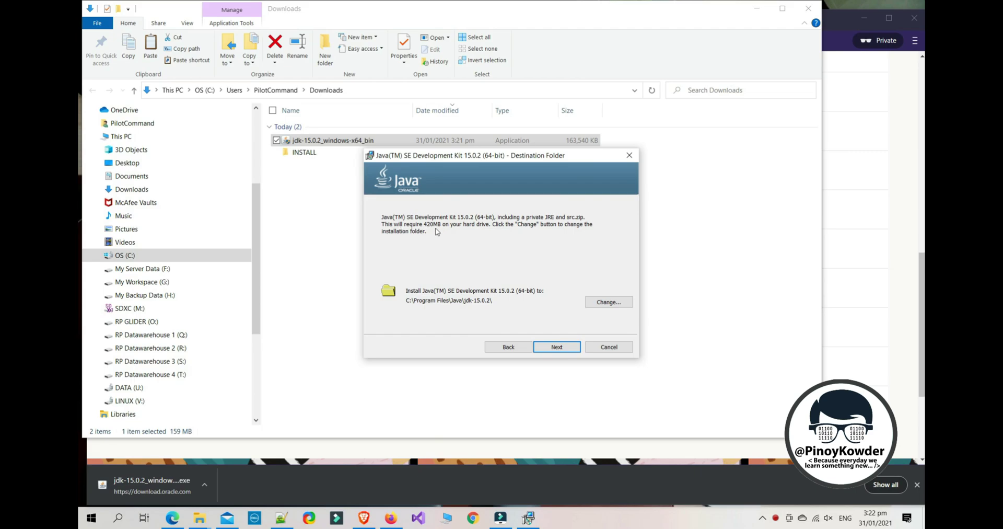
{"action": "left_click", "coordinate": [557, 347]}
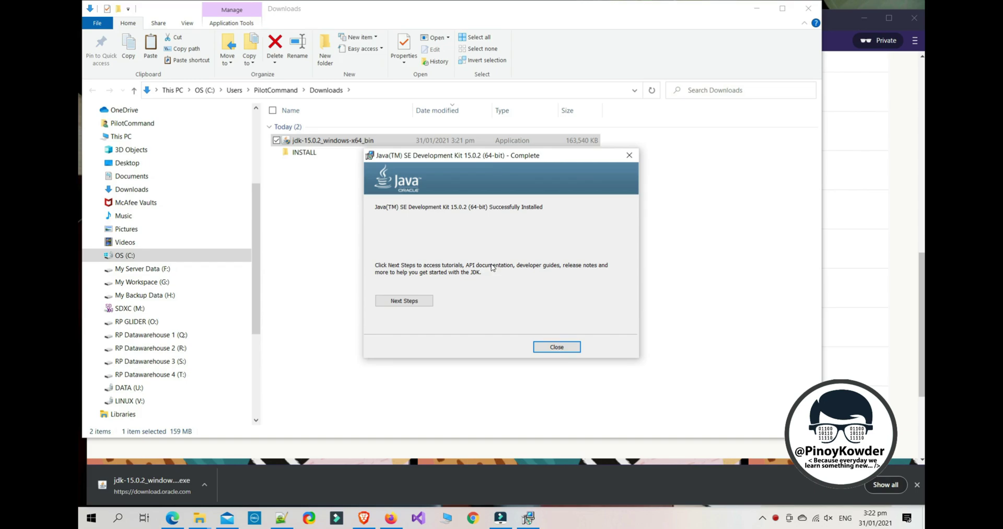
{"action": "left_click", "coordinate": [413, 300]}
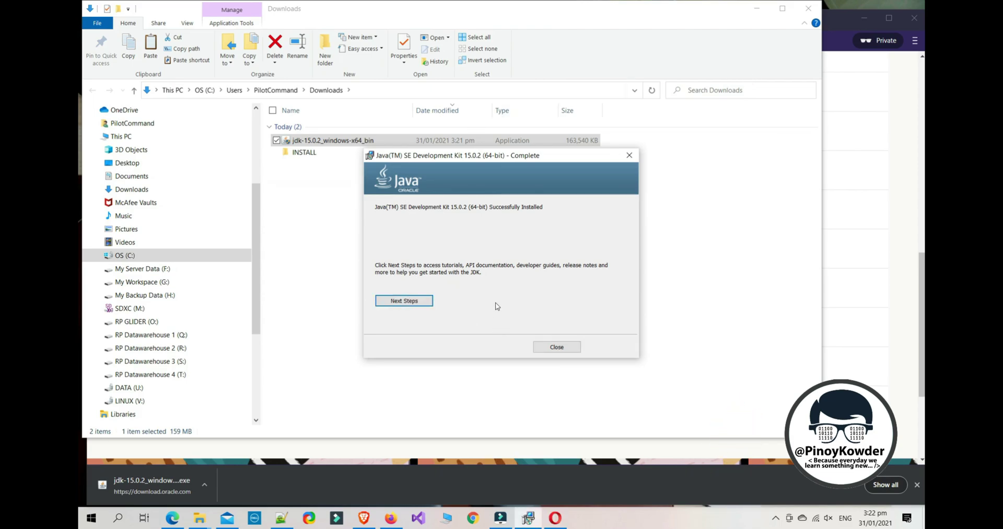
{"action": "left_click", "coordinate": [551, 347]}
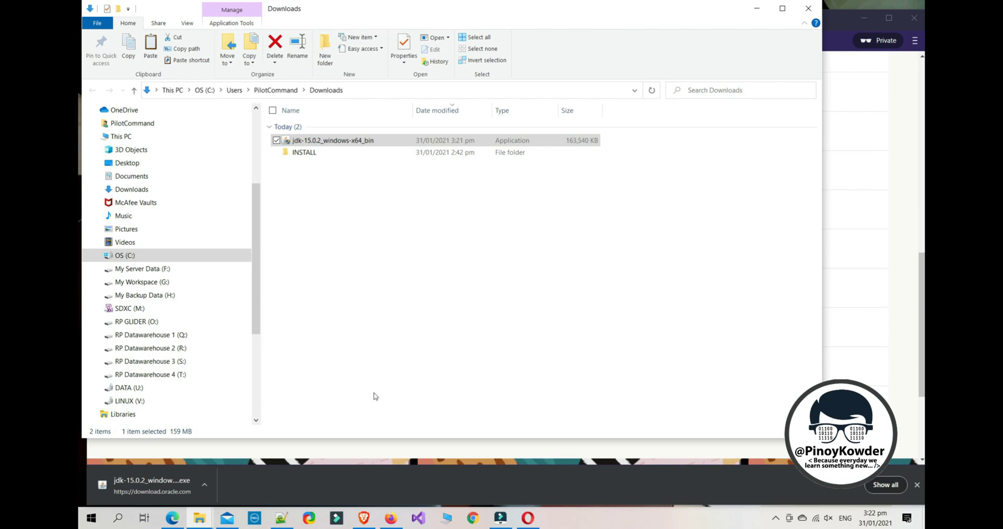
- Browse to the bin folder of the installed JDK at C:\Program Files\Java\jdk-15.0.2\bin
{"action": "left_click", "coordinate": [204, 256]}
{"action": "double_click", "coordinate": [329, 198]}
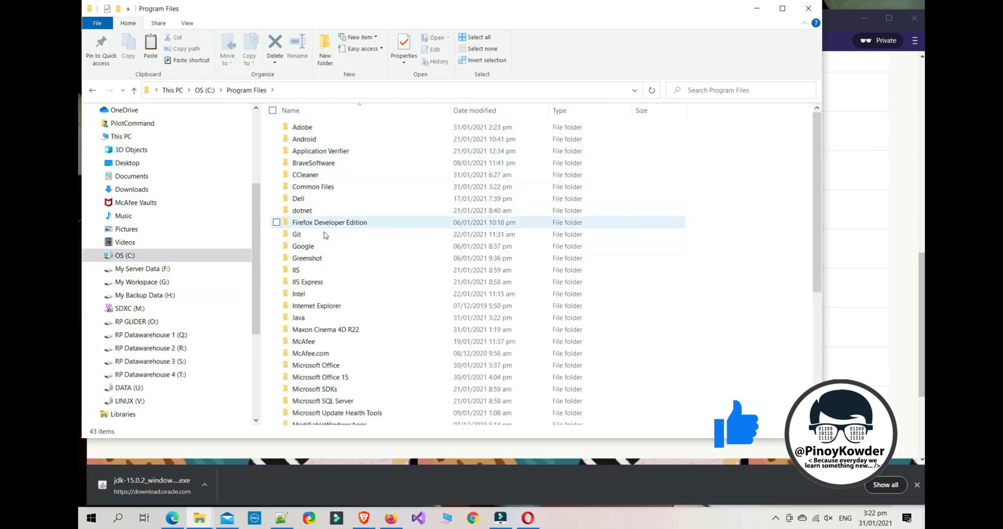
{"action": "double_click", "coordinate": [329, 318]}
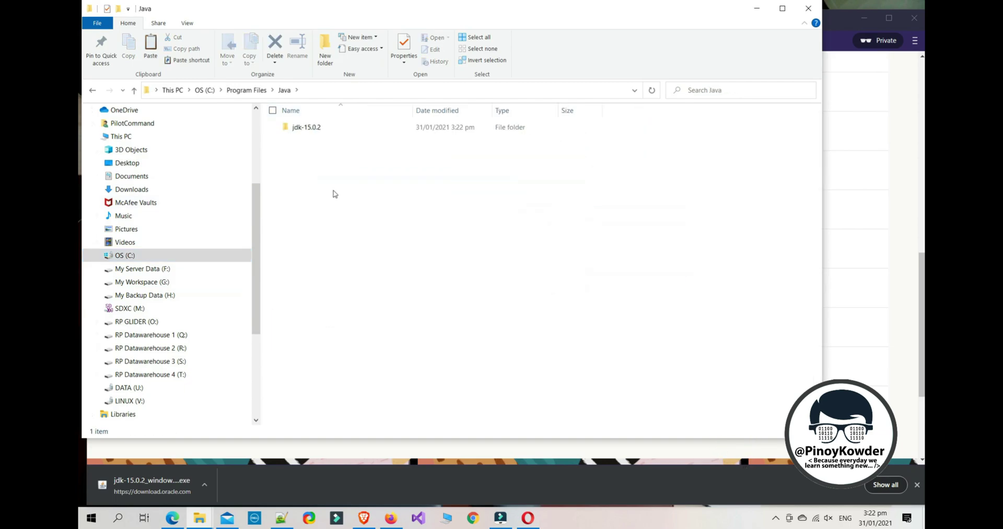
{"action": "double_click", "coordinate": [329, 128]}
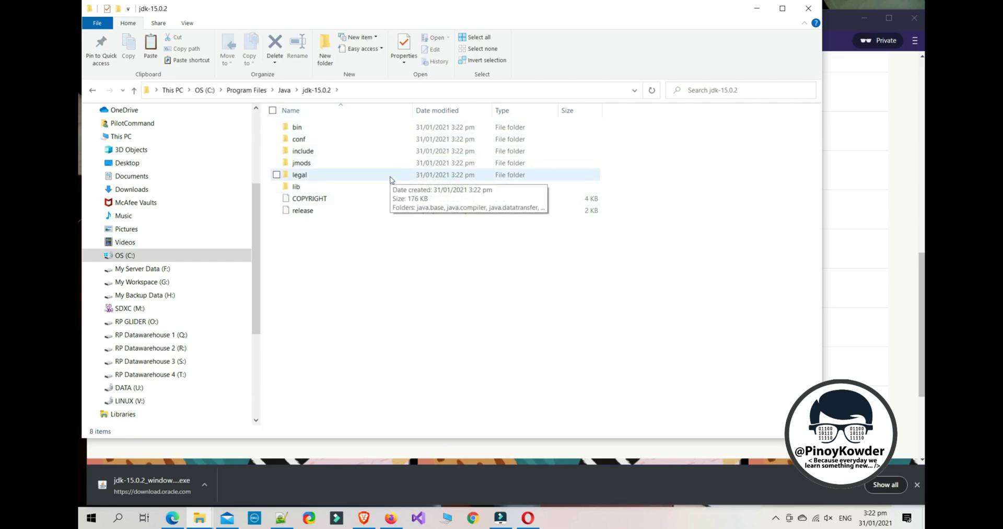
{"action": "double_click", "coordinate": [339, 128]}
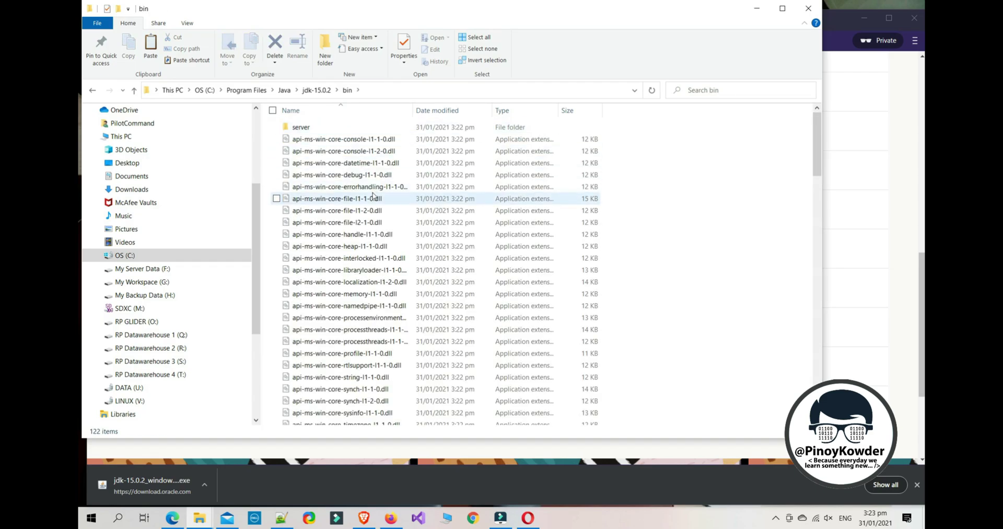
- Look through the JDK's bin folder and copy its full path, C:\Program Files\Java\jdk-15.0.2\bin
{"action": "scroll", "coordinate": [403, 257], "scroll_direction": "down", "scroll_amount": 6}
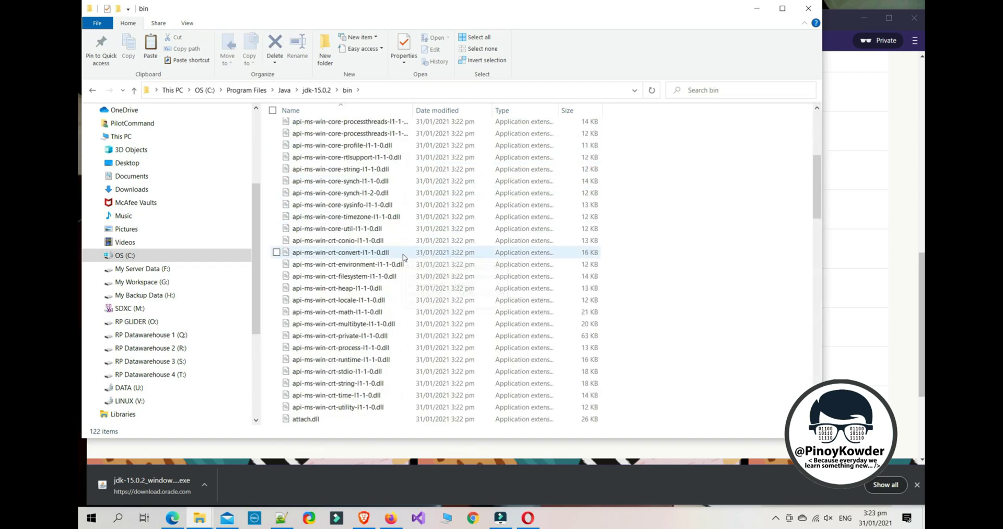
{"action": "scroll", "coordinate": [403, 257], "scroll_direction": "down", "scroll_amount": 6}
{"action": "scroll", "coordinate": [403, 257], "scroll_direction": "up", "scroll_amount": 12}
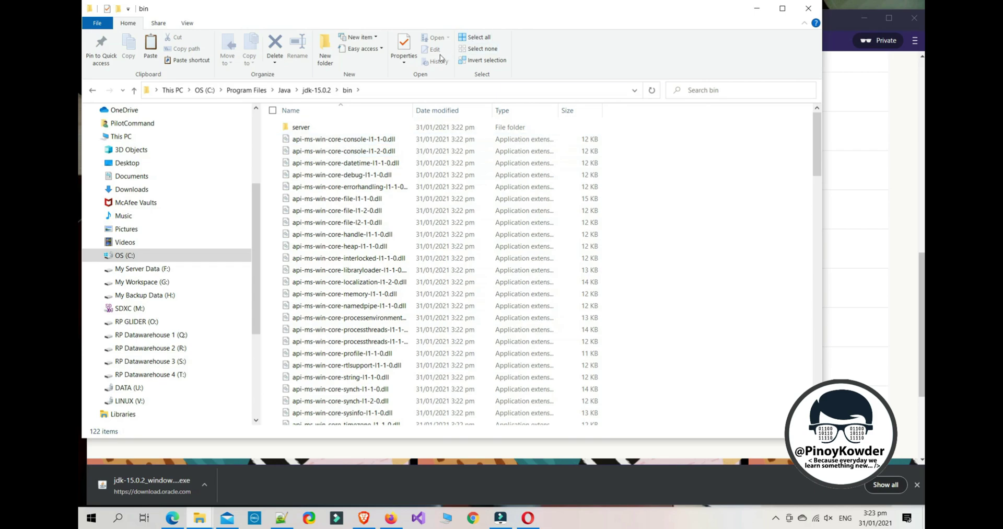
{"action": "left_click", "coordinate": [393, 90]}
{"action": "right_click", "coordinate": [209, 91]}
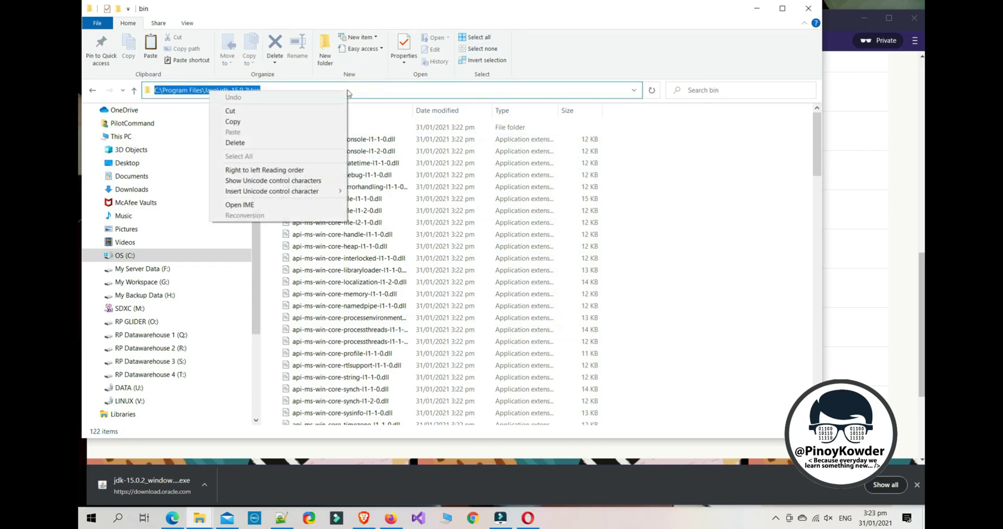
{"action": "left_click", "coordinate": [314, 126]}
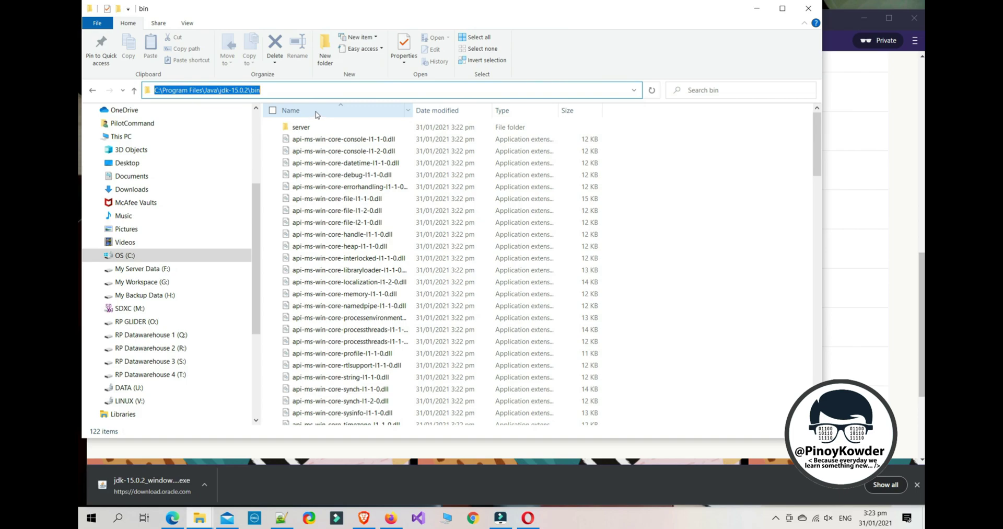
- Search Windows for "environment", open "Edit the system environment variables" and move the System Properties window toward the middle of the desktop
{"action": "type", "text": "en"}
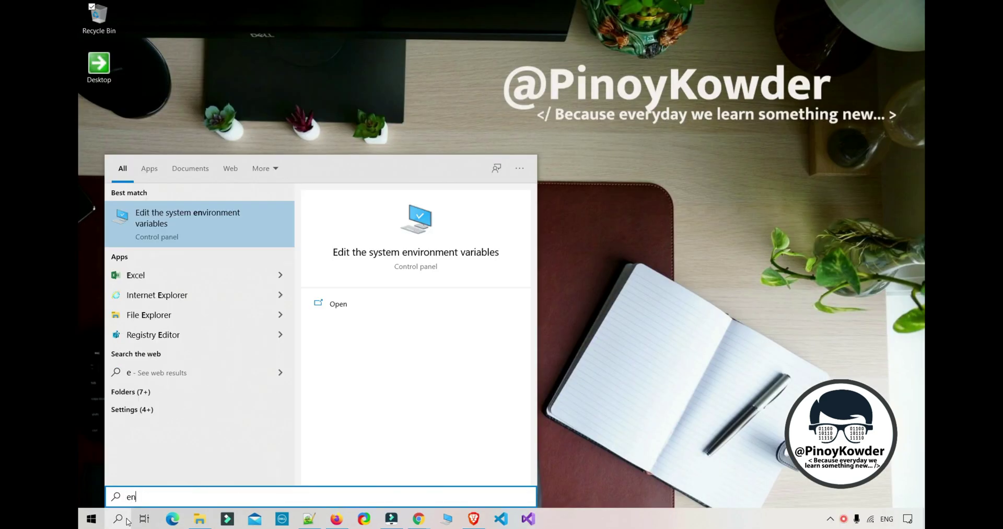
{"action": "type", "text": "vironment"}
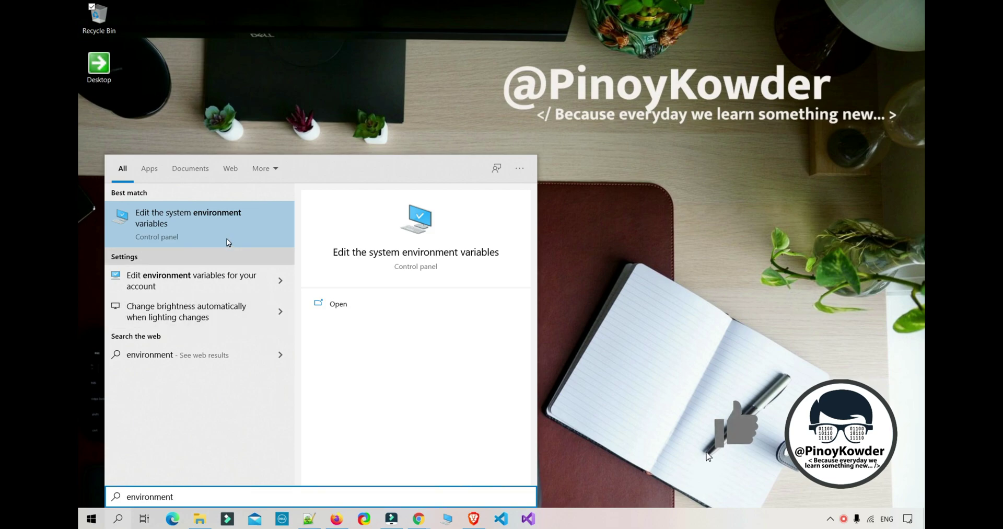
{"action": "left_click", "coordinate": [199, 227]}
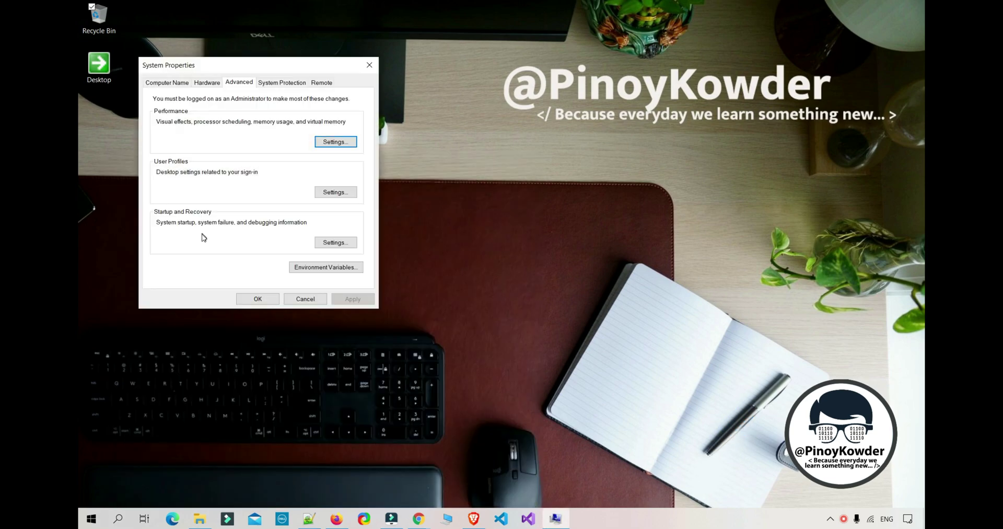
{"action": "left_click_drag", "start_coordinate": [220, 65], "coordinate": [341, 112]}
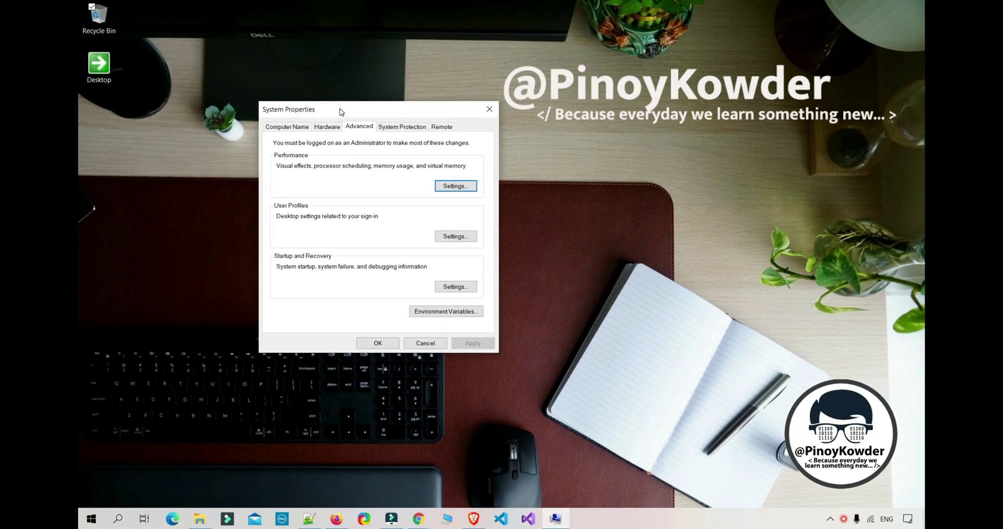
- Open the environment variables from System Properties and start a new system variable named JAVA_HOME
{"action": "left_click", "coordinate": [448, 313]}
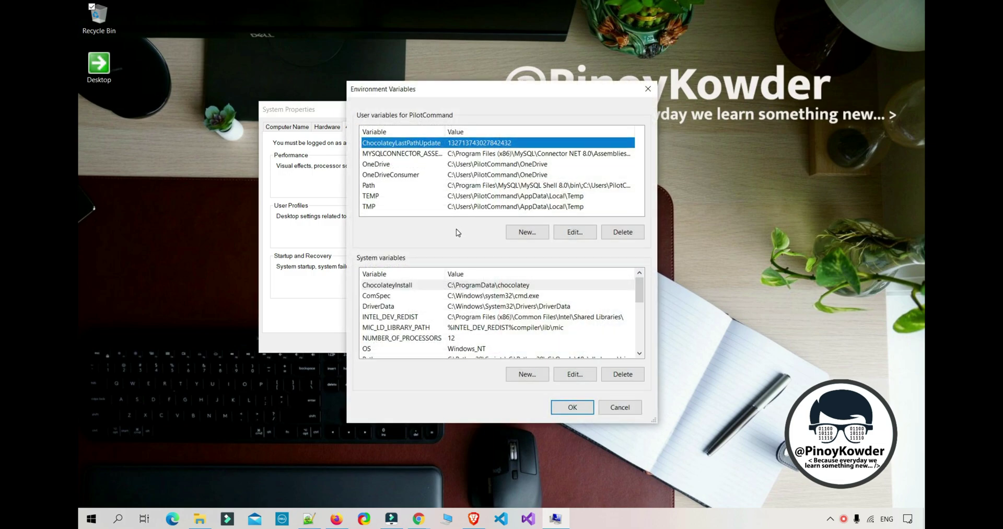
{"action": "left_click_drag", "start_coordinate": [426, 87], "coordinate": [456, 130]}
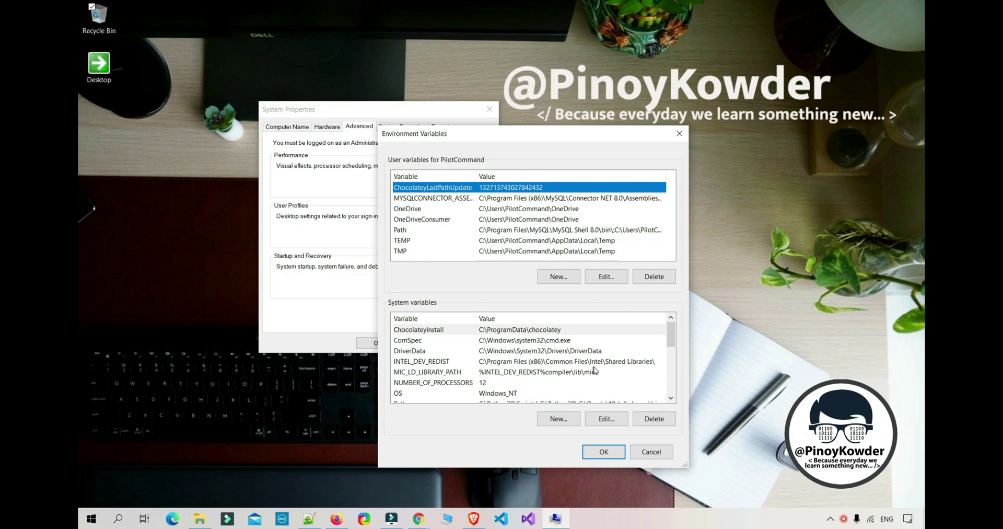
{"action": "mouse_move", "coordinate": [671, 334]}
{"action": "left_mouse_down"}
{"action": "mouse_move", "coordinate": [679, 386]}
{"action": "mouse_move", "coordinate": [674, 332]}
{"action": "left_mouse_up"}
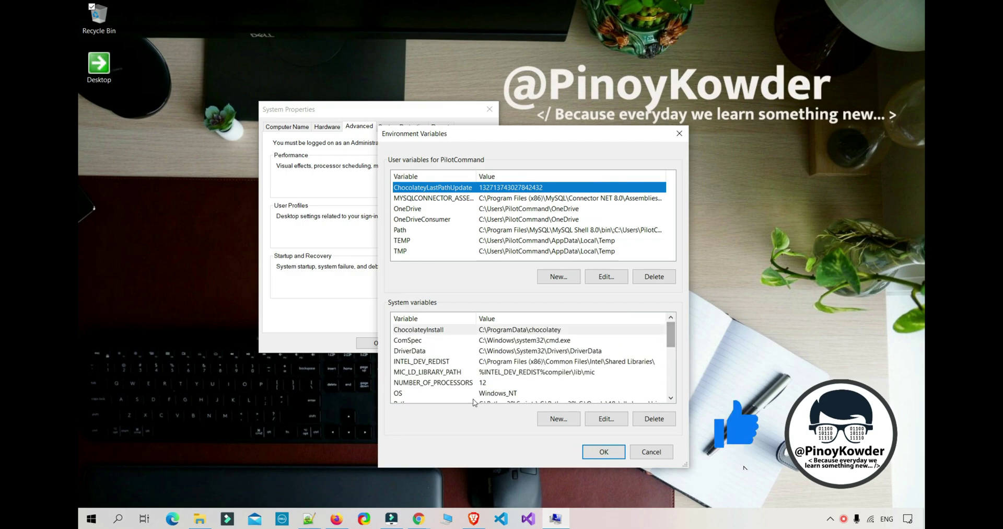
{"action": "left_click", "coordinate": [572, 424]}
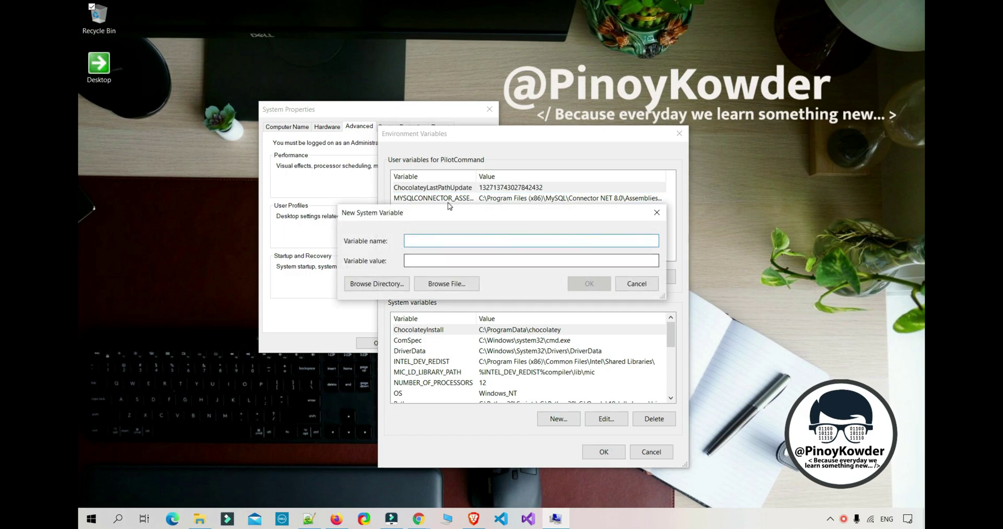
{"action": "type", "text": "J"}
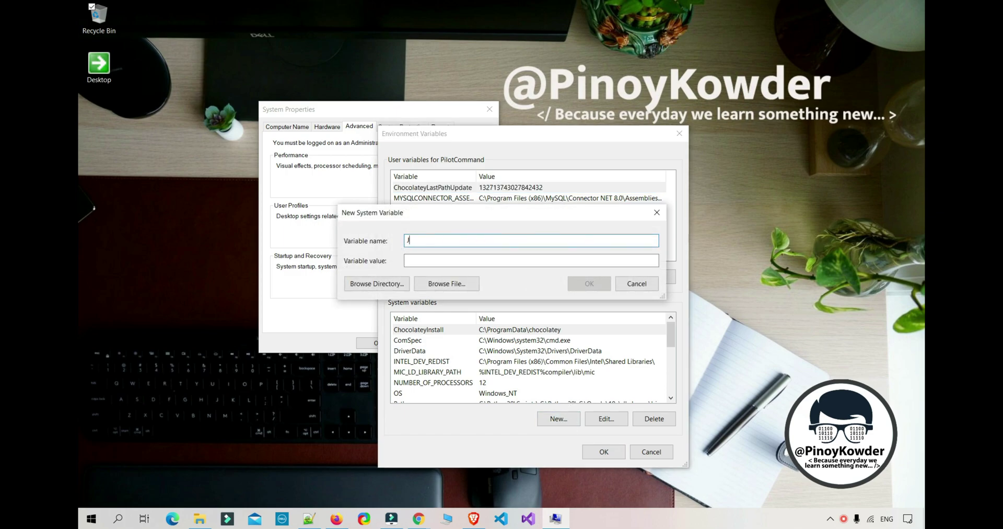
{"action": "type", "text": "AVA_HOME"}
- Set the JAVA_HOME value to C:\Program Files\Java\jdk-15.0.2, without the \bin ending, and save the variable
{"action": "left_click", "coordinate": [407, 260]}
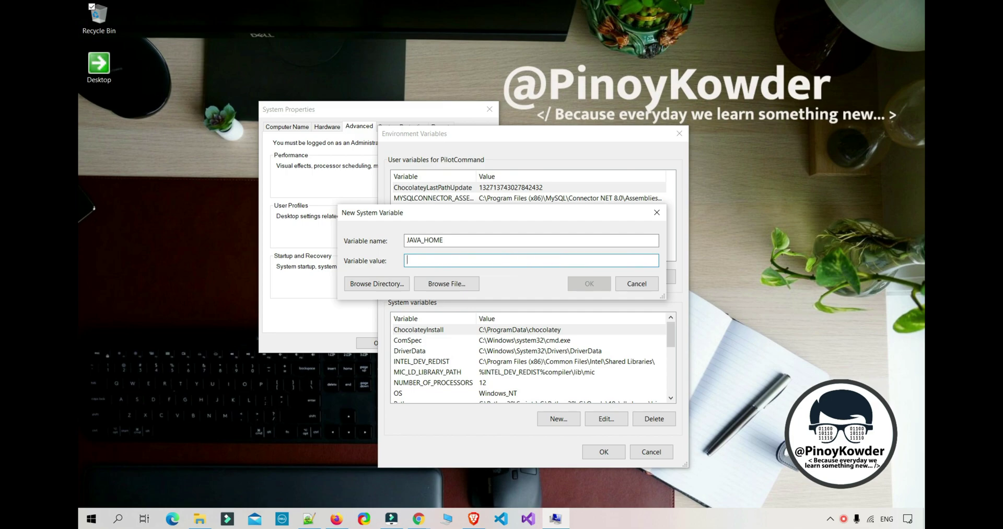
{"action": "key", "text": "ctrl+v"}
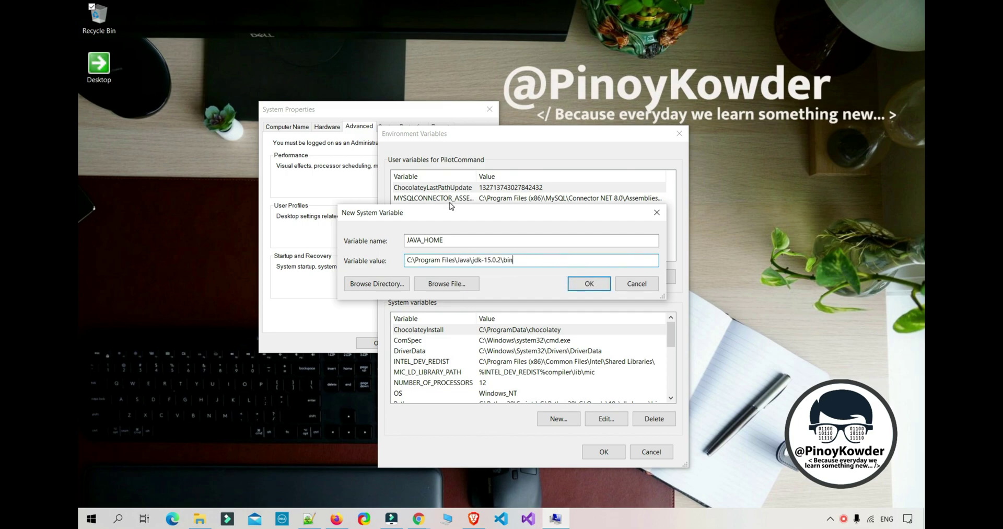
{"action": "key", "text": "BackSpace"}
{"action": "key", "text": "BackSpace"}
{"action": "key", "text": "BackSpace"}
{"action": "left_click_drag", "start_coordinate": [500, 260], "coordinate": [397, 259]}
{"action": "left_click", "coordinate": [512, 261]}
{"action": "left_click", "coordinate": [584, 286]}
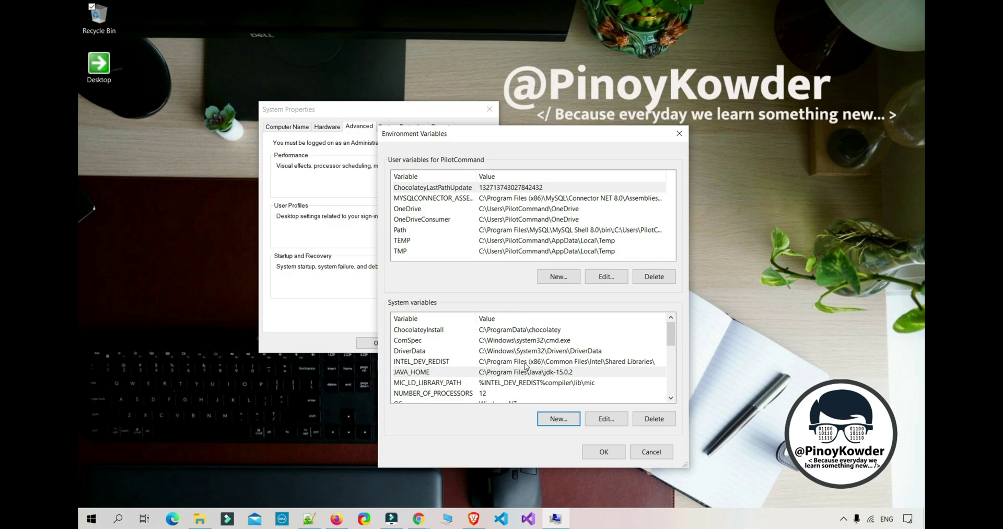
- Add a new entry %JAVA_HOME%\bin to the system Path variable
{"action": "scroll", "coordinate": [562, 365], "scroll_direction": "down", "scroll_amount": 2}
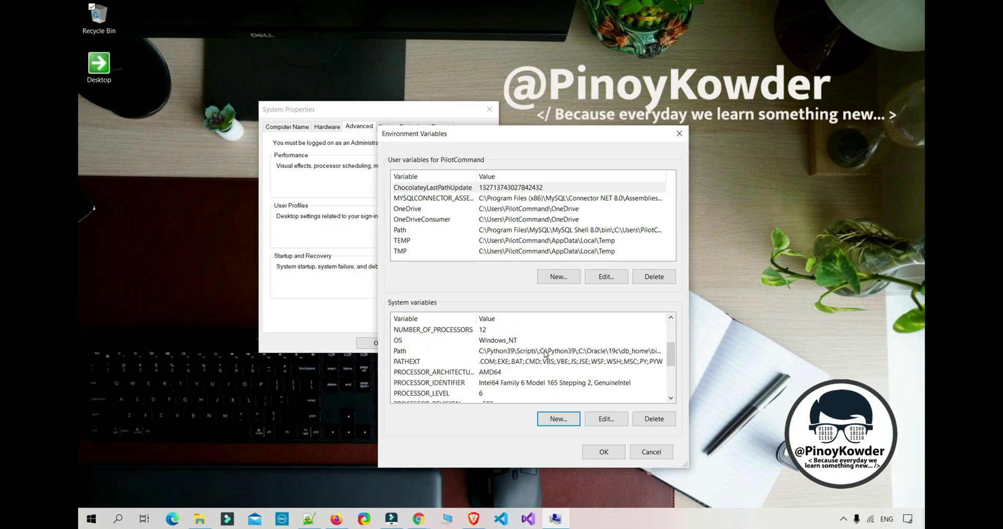
{"action": "left_click", "coordinate": [538, 351]}
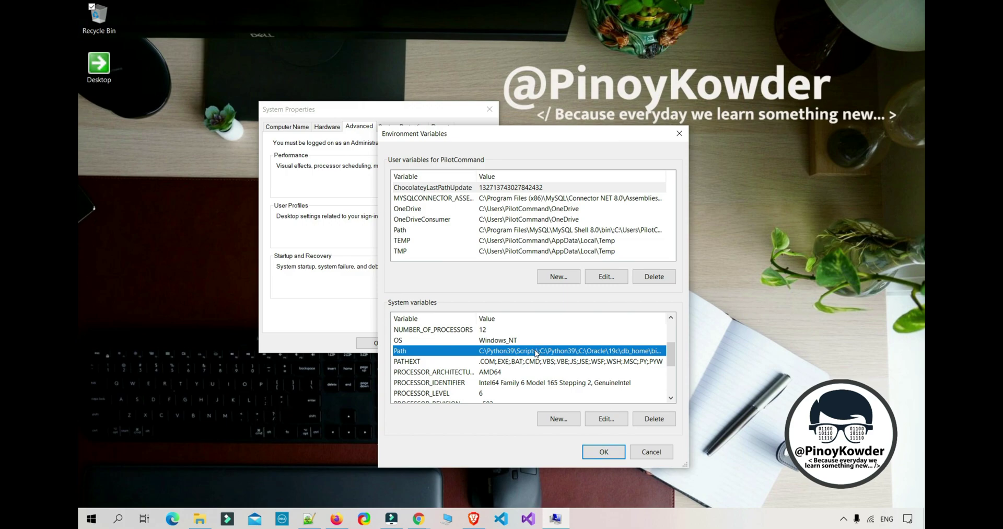
{"action": "double_click", "coordinate": [535, 351]}
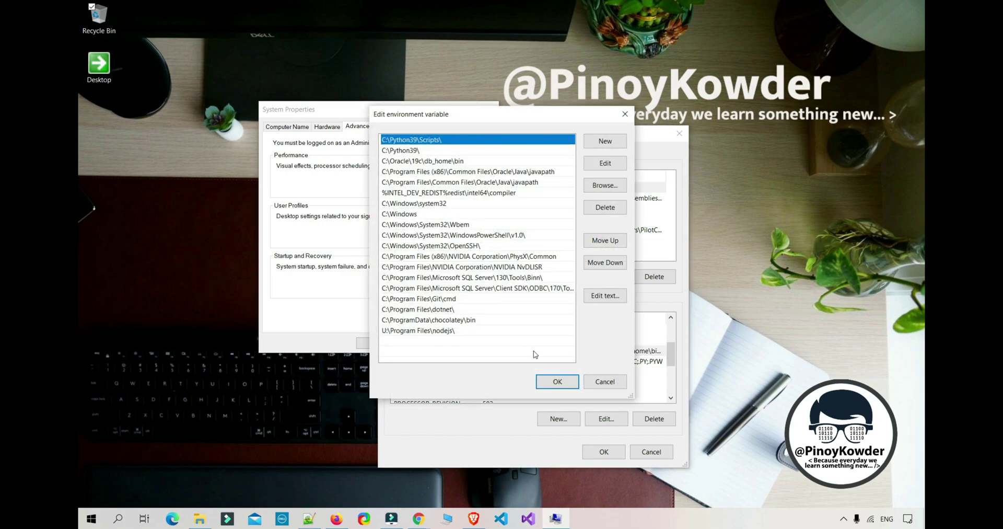
{"action": "left_click", "coordinate": [591, 145]}
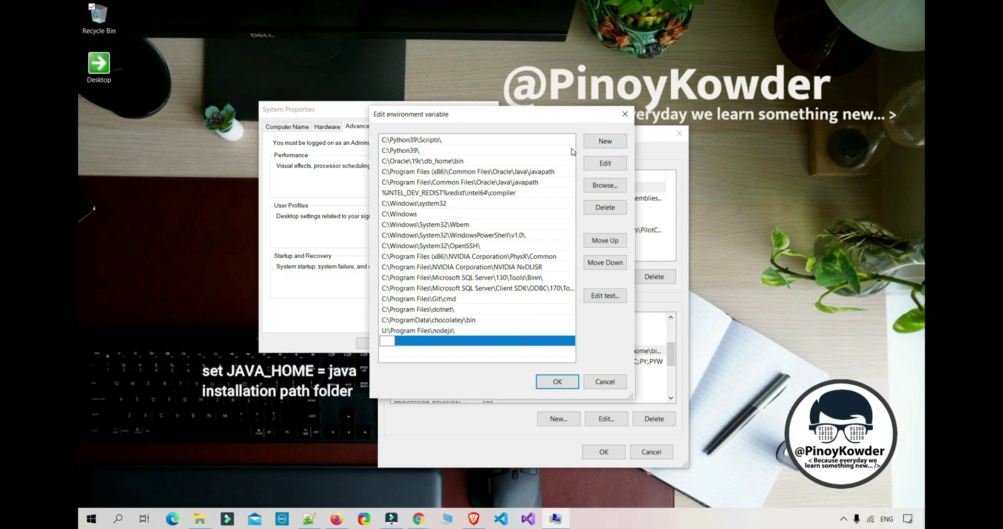
{"action": "type", "text": "%JAVA_HOME%\\bin"}
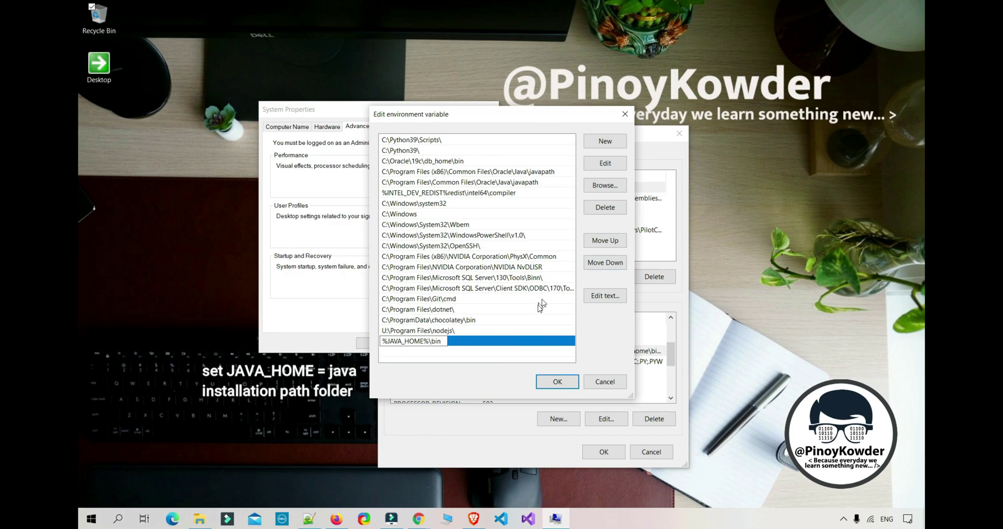
{"action": "left_click", "coordinate": [500, 355]}
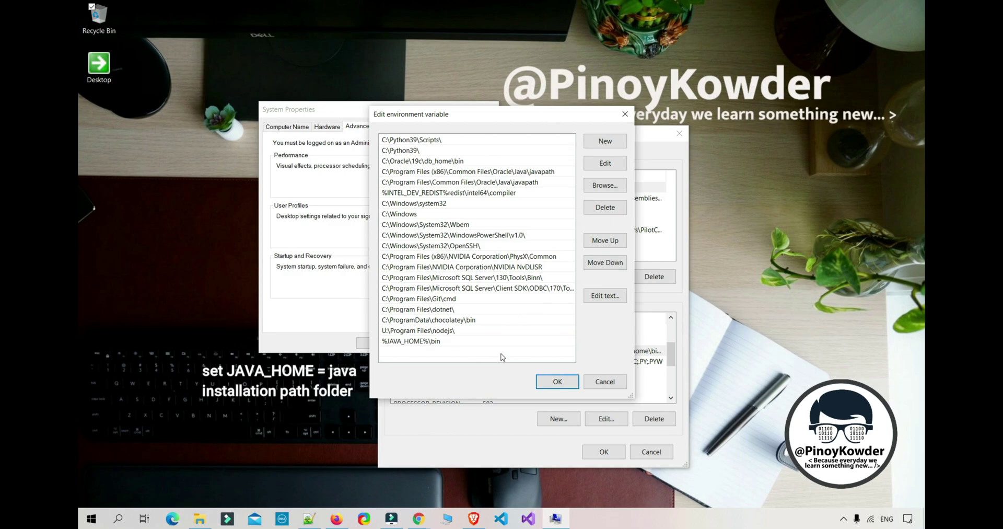
- Move the %JAVA_HOME%\bin entry to the first place in the Path list and save the changes, closing System Properties
{"action": "left_click", "coordinate": [482, 343]}
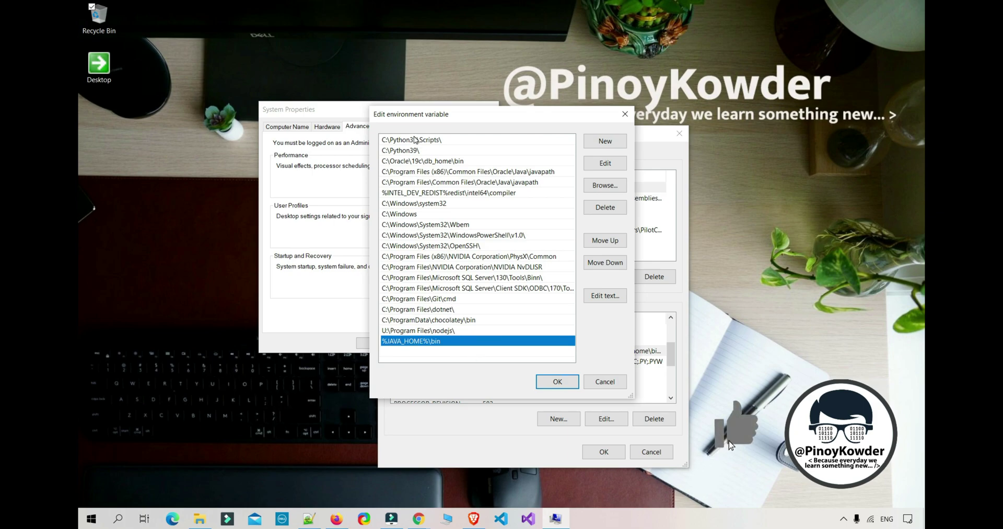
{"action": "left_click", "coordinate": [608, 245]}
{"action": "triple_click", "coordinate": [609, 245]}
{"action": "double_click", "coordinate": [609, 245]}
{"action": "triple_click", "coordinate": [610, 244]}
{"action": "double_click", "coordinate": [609, 245]}
{"action": "triple_click", "coordinate": [609, 245]}
{"action": "double_click", "coordinate": [609, 245]}
{"action": "left_click", "coordinate": [609, 245]}
{"action": "left_click", "coordinate": [609, 245]}
{"action": "left_click", "coordinate": [609, 245]}
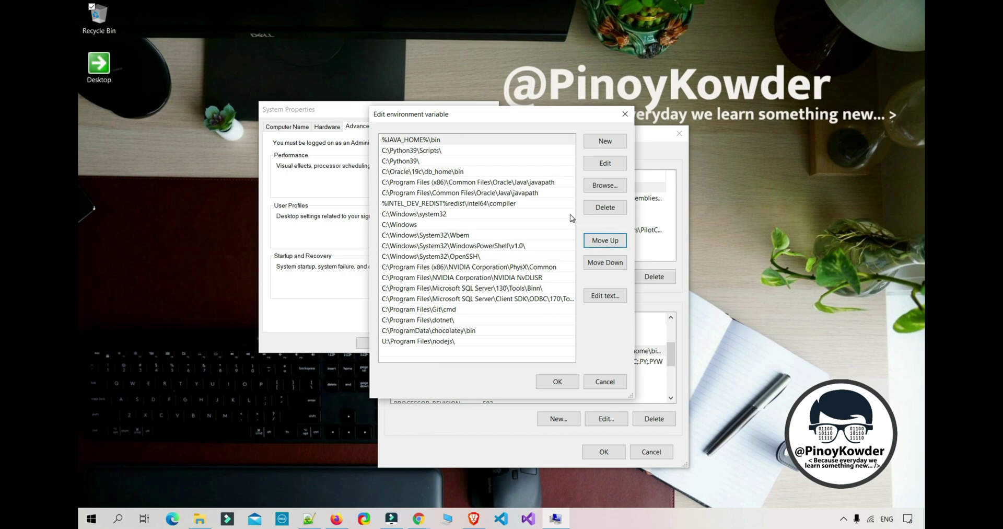
{"action": "left_click", "coordinate": [556, 381]}
{"action": "left_click", "coordinate": [608, 454]}
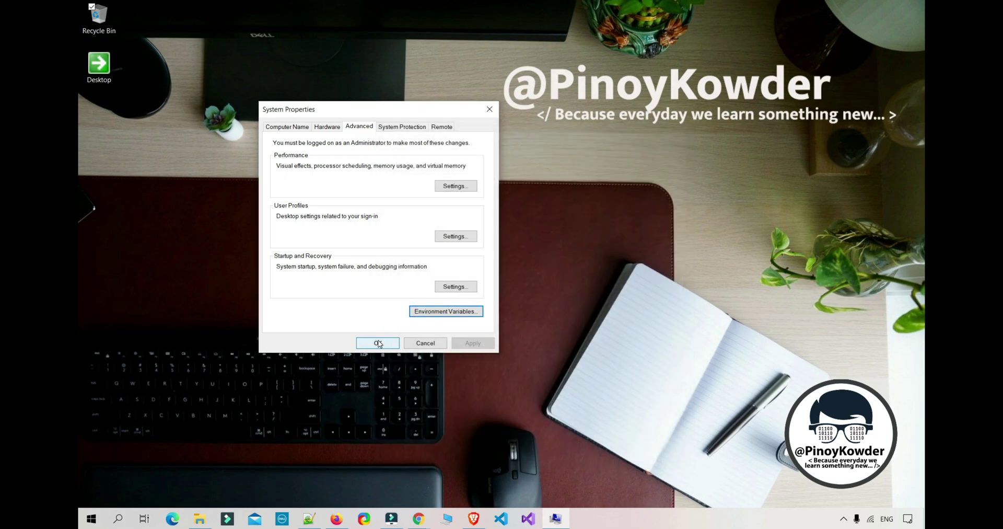
{"action": "left_click", "coordinate": [377, 342]}
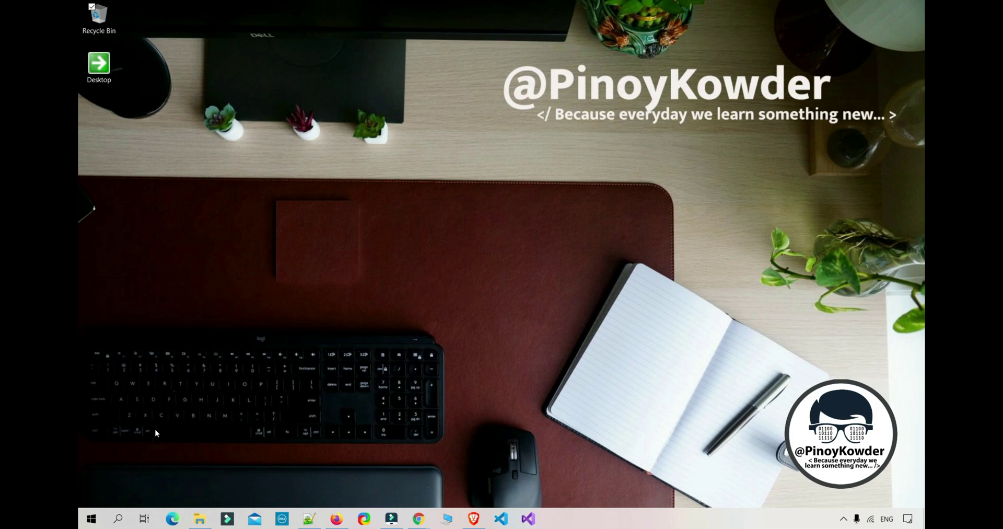
- Search Windows for "cmd", open Command Prompt and move its window further into the desktop
{"action": "left_click", "coordinate": [118, 519]}
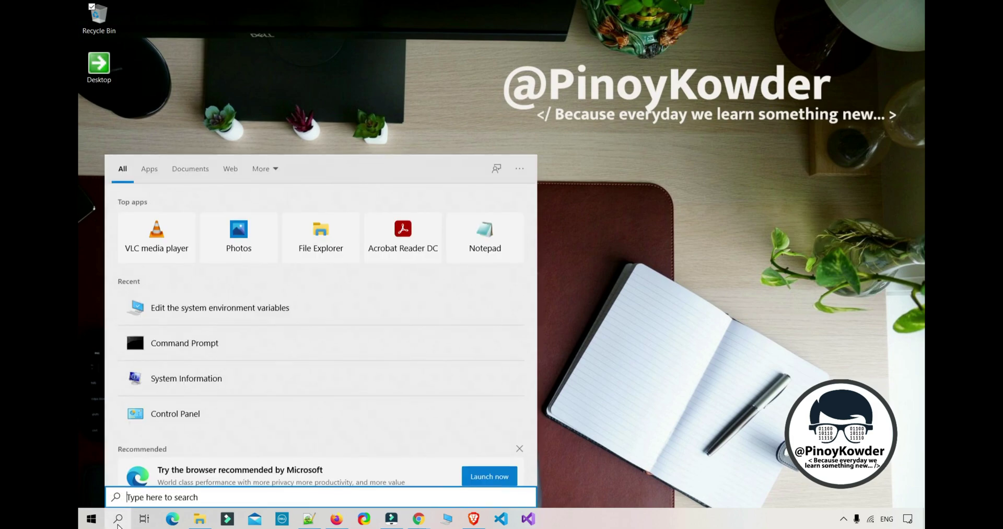
{"action": "type", "text": "cmd"}
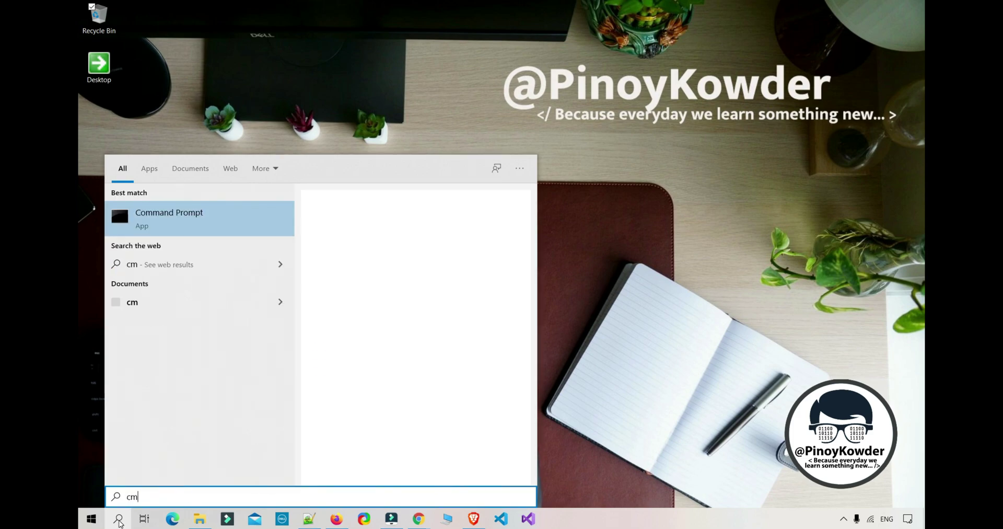
{"action": "left_click", "coordinate": [224, 225]}
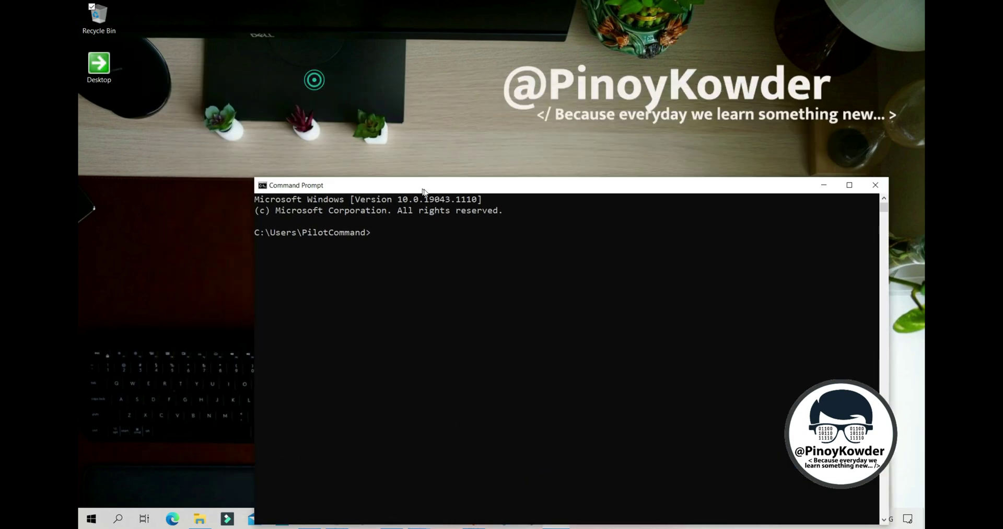
{"action": "left_click_drag", "start_coordinate": [427, 189], "coordinate": [322, 179]}
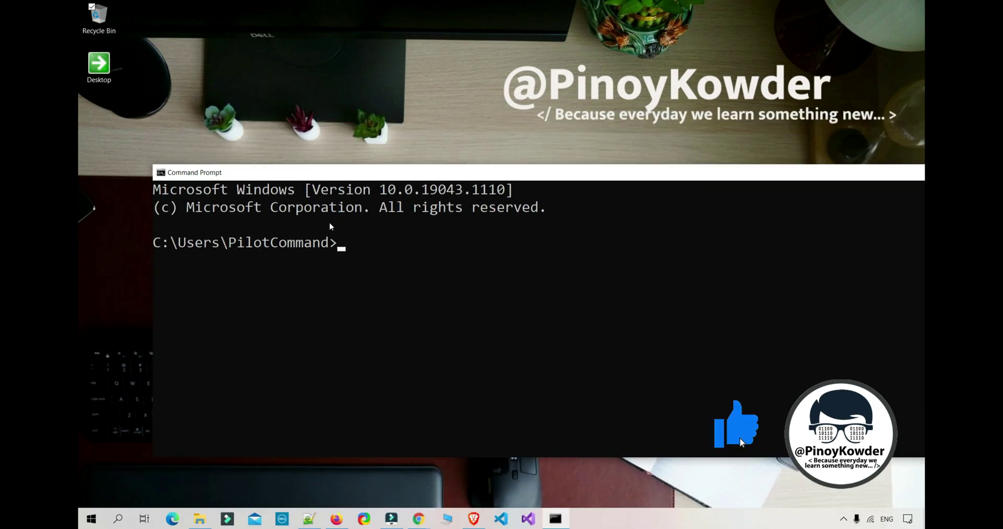
- Check the installed Java runtime and compiler versions by running java -version and javac -version
{"action": "type", "text": "j"}
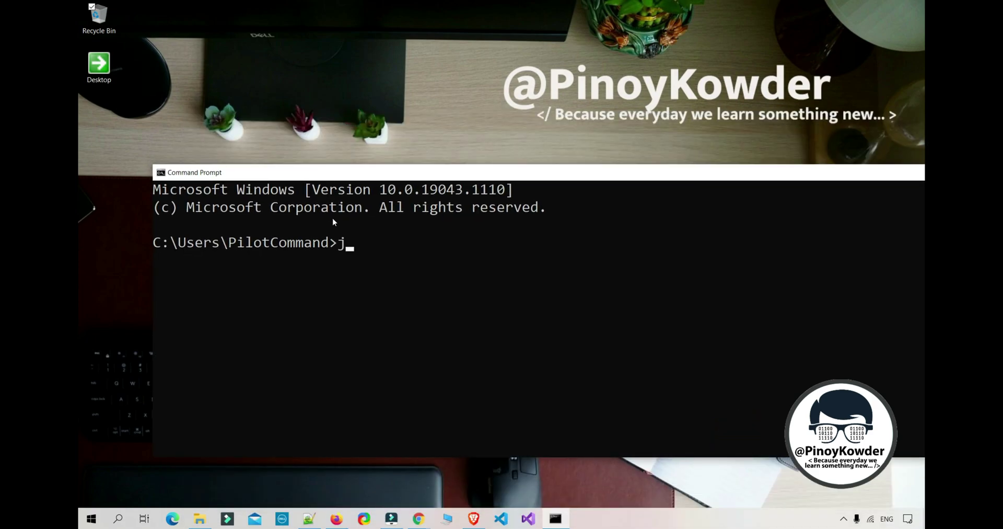
{"action": "type", "text": "ava -version"}
{"action": "key", "text": "Return"}
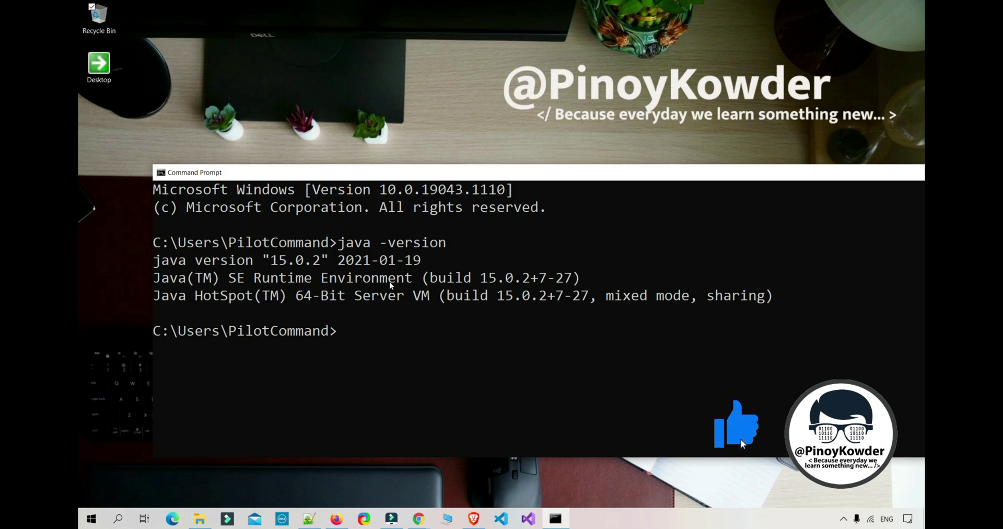
{"action": "type", "text": "java"}
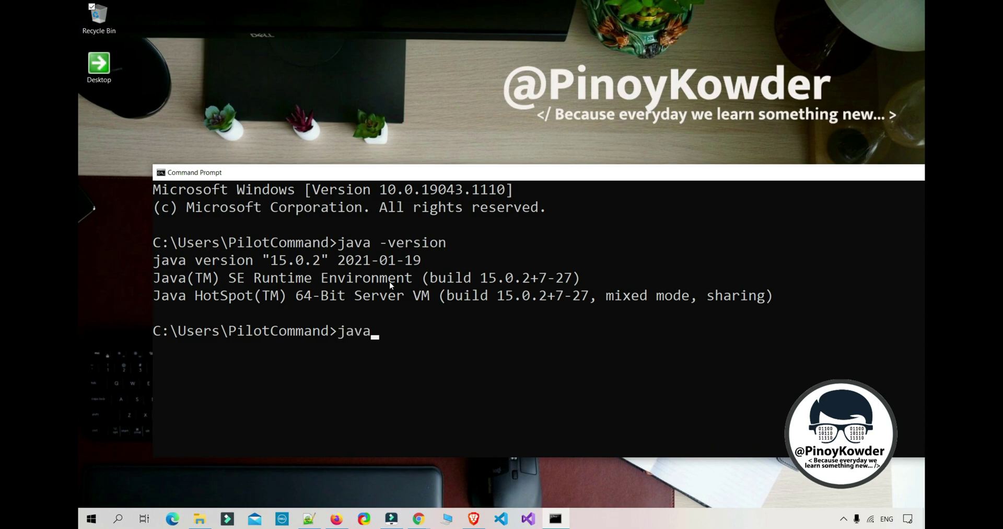
{"action": "type", "text": "c -version"}
{"action": "key", "text": "Return"}
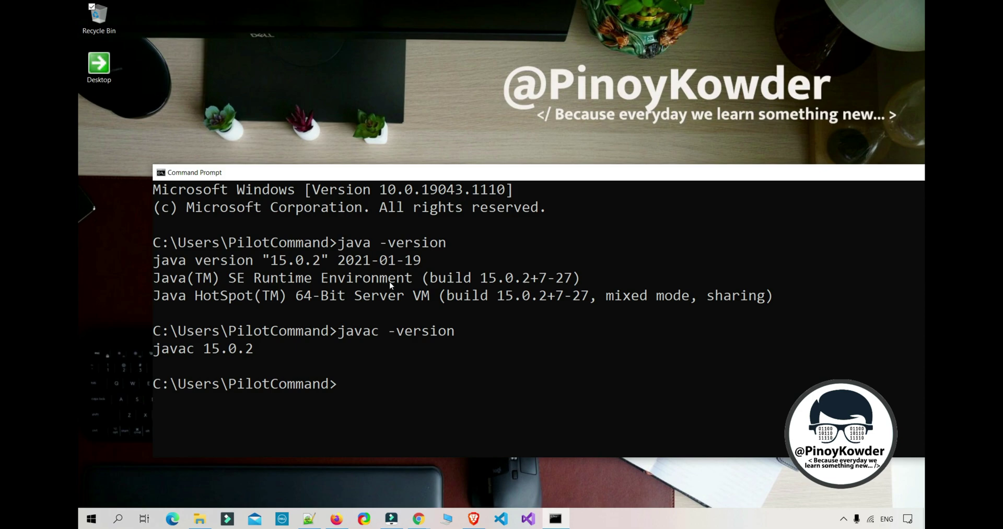